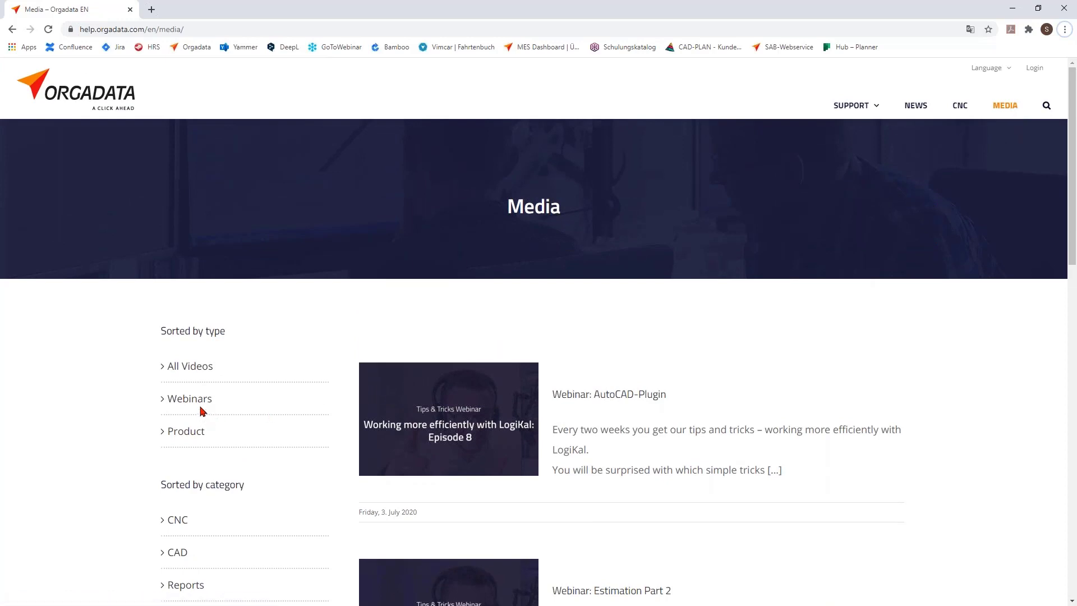
Scroll the Orgadata Media page down to its webinar list.
{"action": "scroll", "coordinate": [680, 493], "scroll_direction": "down", "scroll_amount": 7}
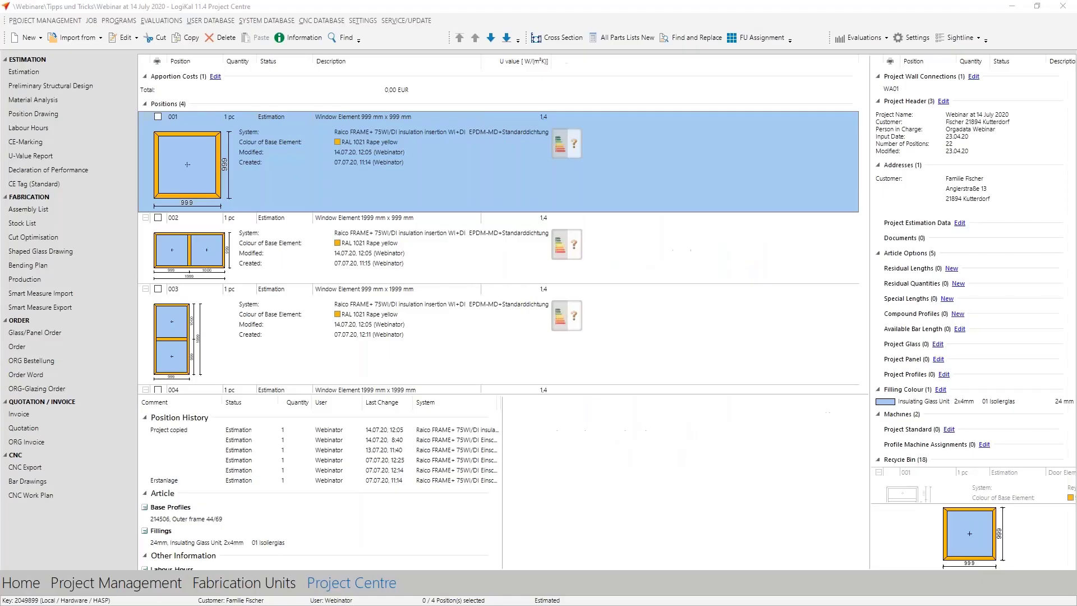
Open User Database > Labour Hours and choose the <Standard> Aluminium Windows/Doors system.
{"action": "left_click", "coordinate": [217, 22]}
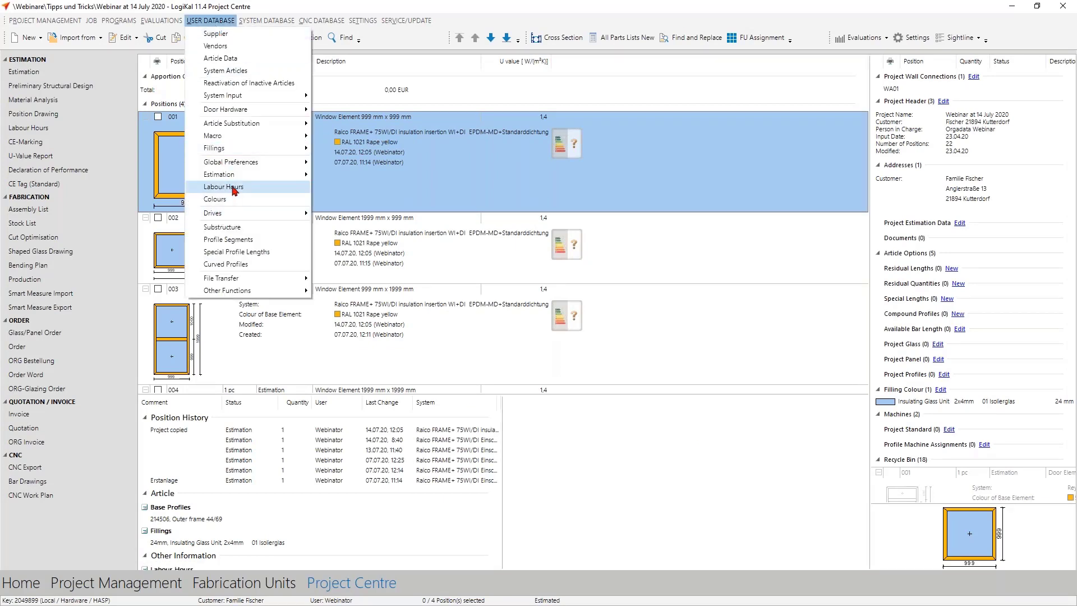
{"action": "left_click", "coordinate": [224, 70]}
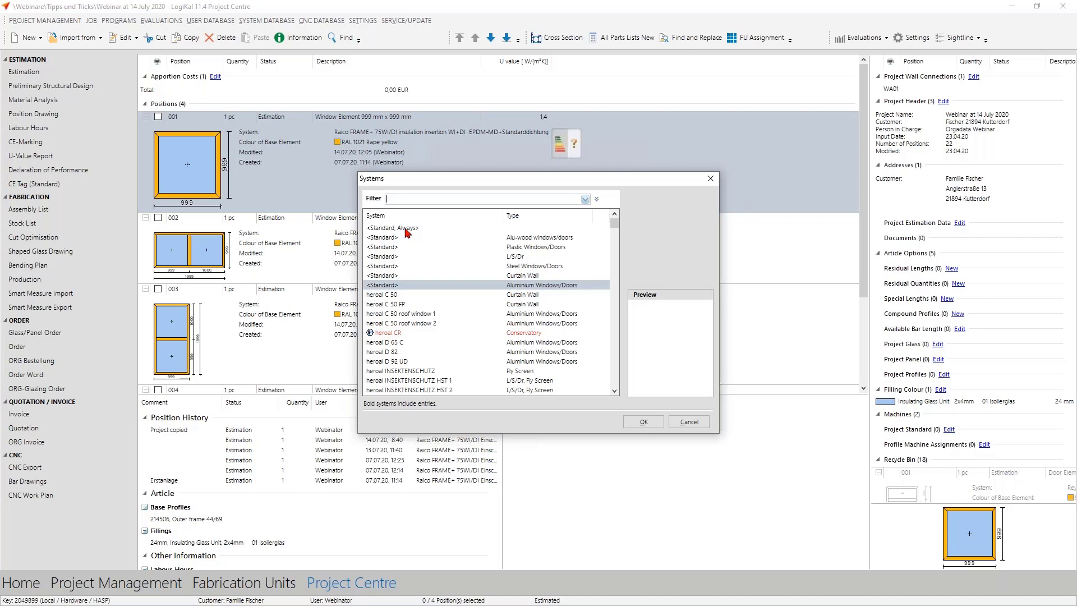
{"action": "double_click", "coordinate": [405, 285]}
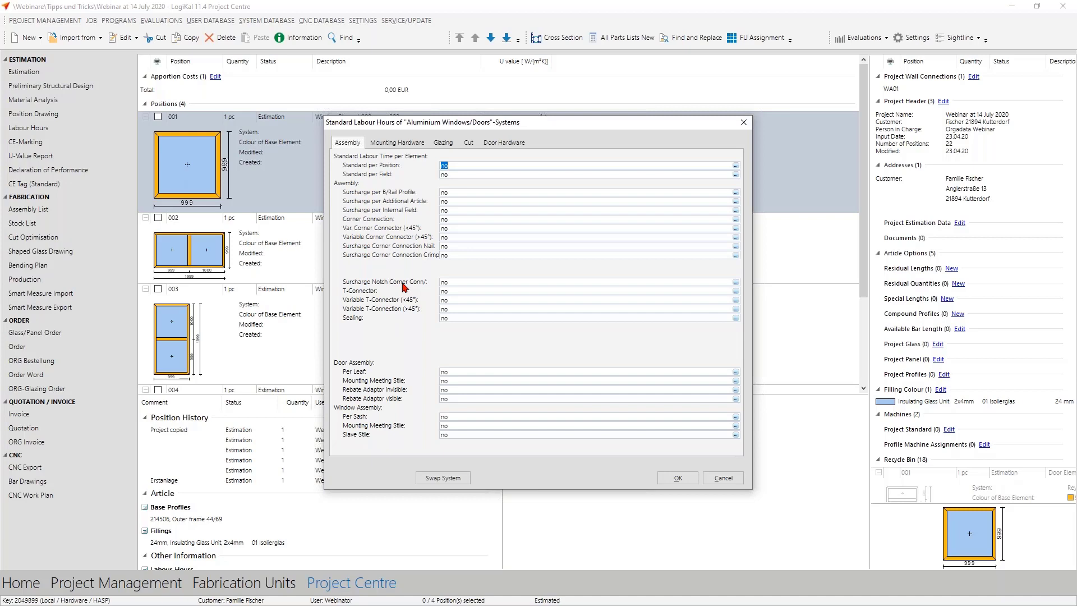
{"action": "double_click", "coordinate": [446, 219]}
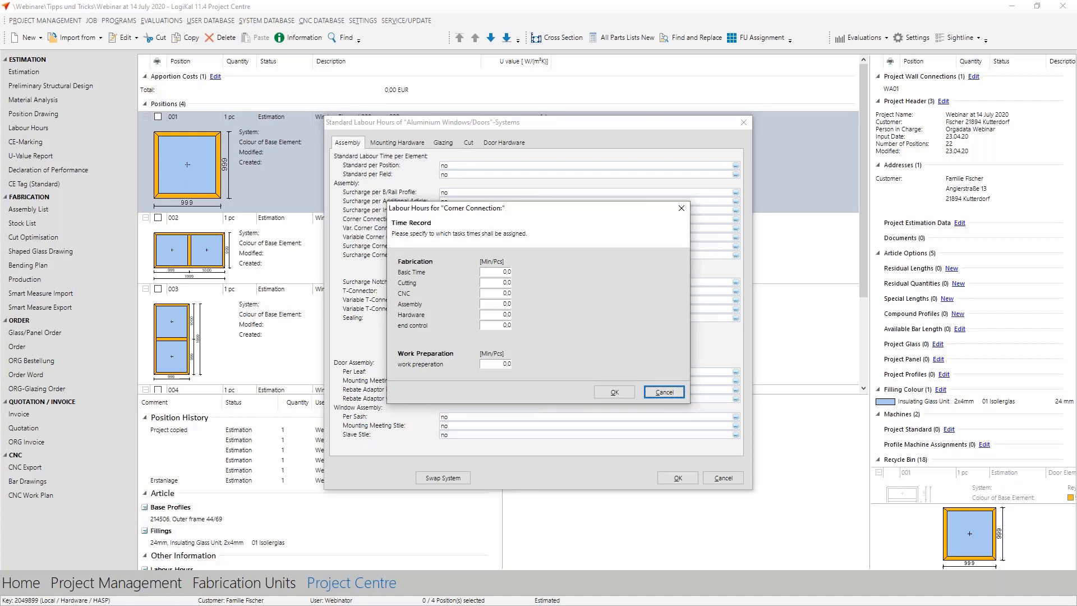
{"action": "left_click", "coordinate": [665, 392]}
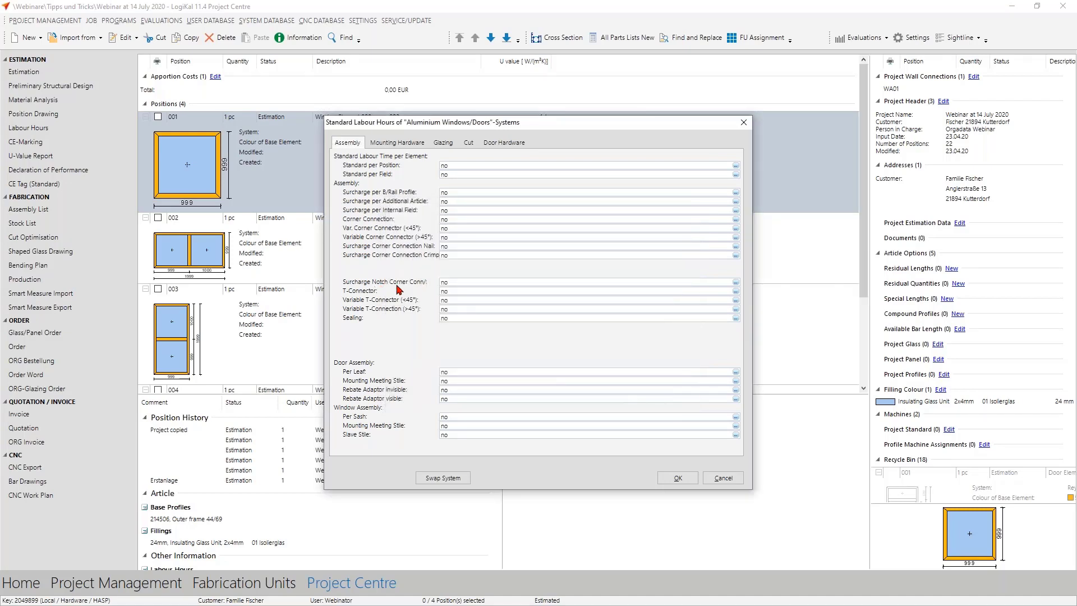
{"action": "double_click", "coordinate": [480, 192]}
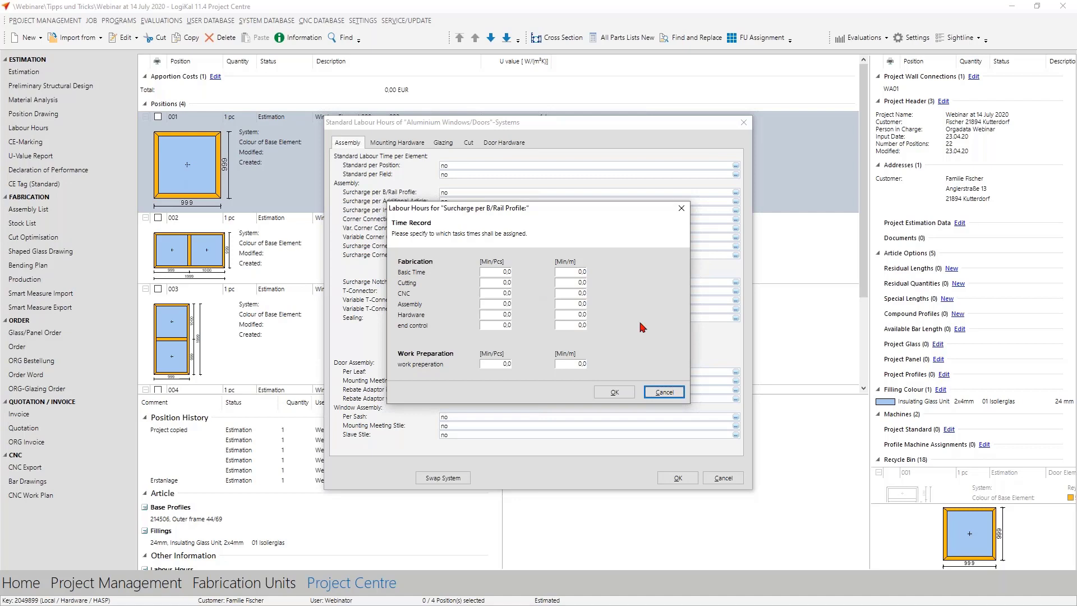
{"action": "left_click", "coordinate": [664, 392]}
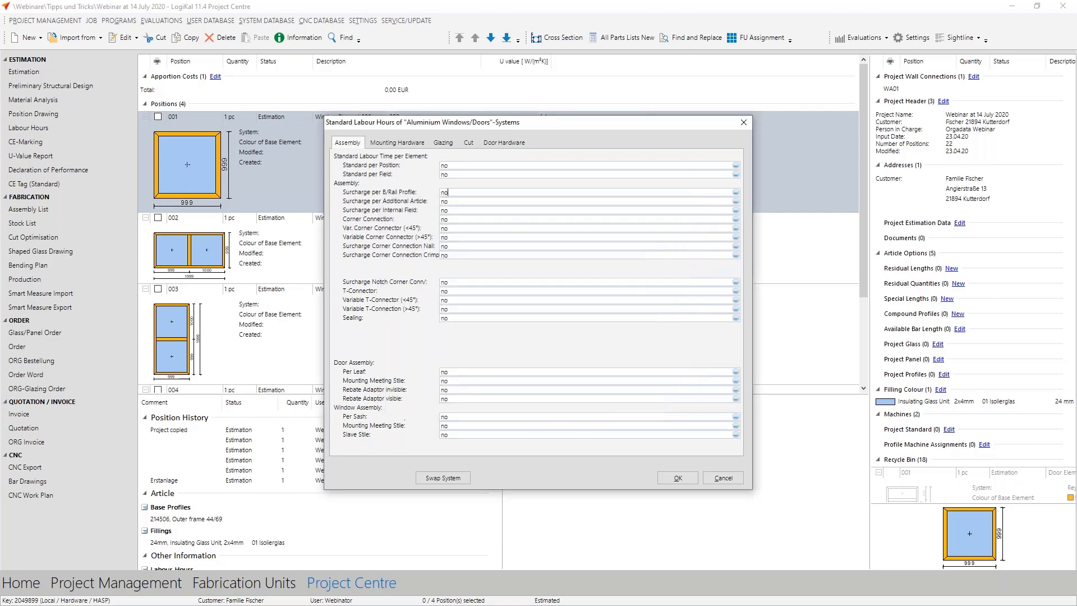
Add an Assembly time record of 30 min/m² under Standard per Position.
{"action": "double_click", "coordinate": [450, 165]}
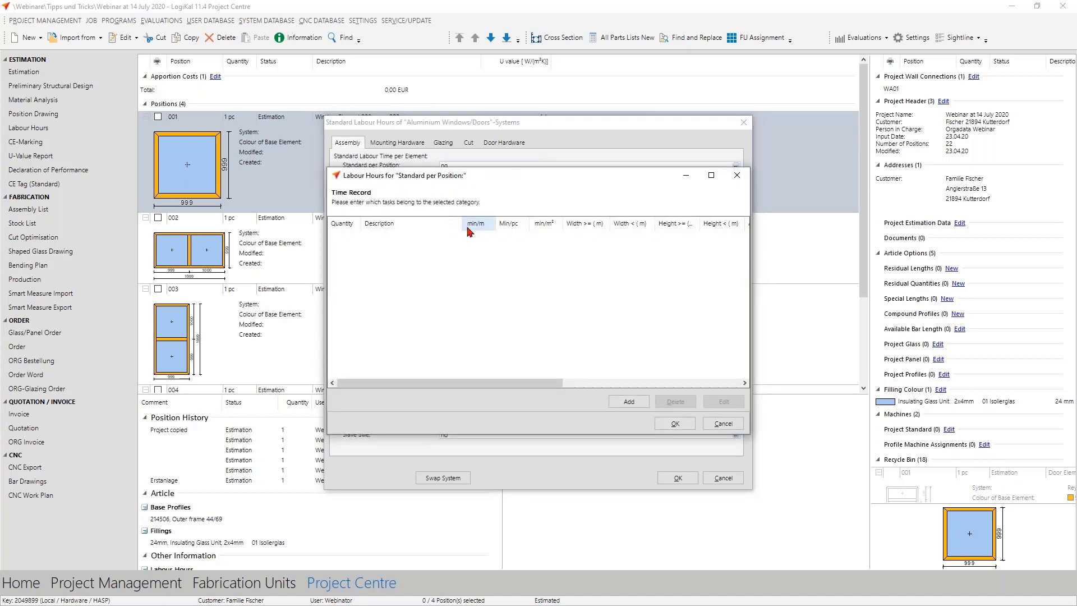
{"action": "double_click", "coordinate": [489, 276]}
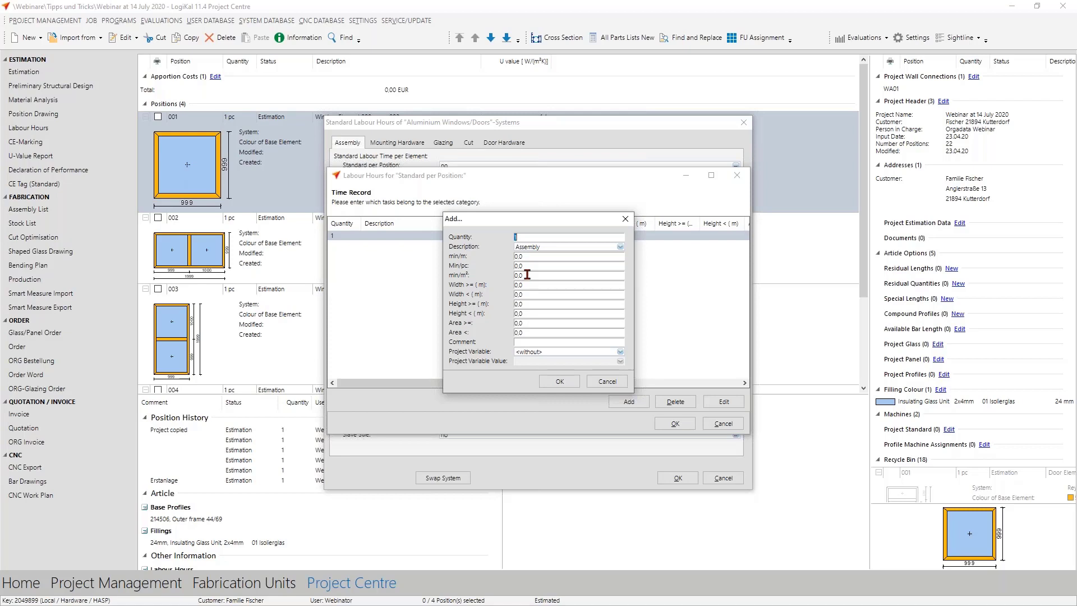
{"action": "left_click", "coordinate": [542, 246]}
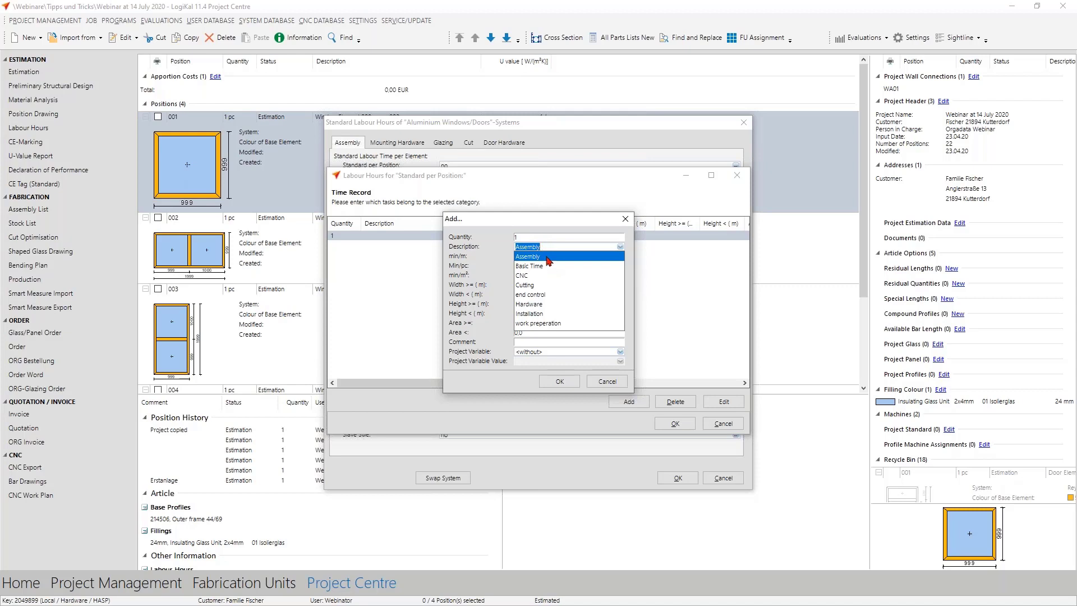
{"action": "left_click", "coordinate": [547, 258]}
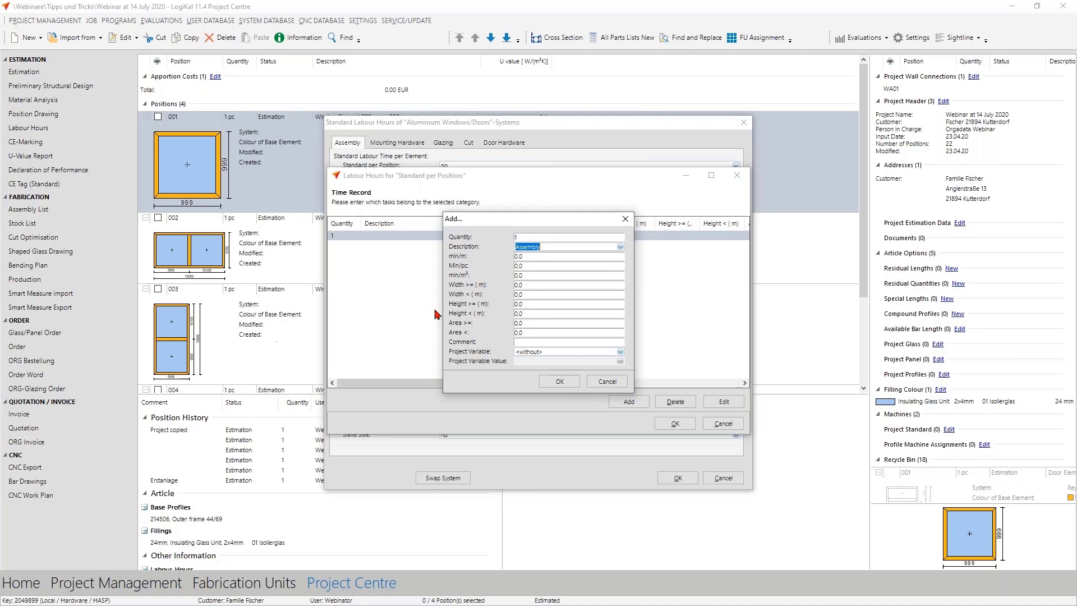
{"action": "left_click", "coordinate": [519, 275]}
{"action": "type", "text": "30"}
{"action": "left_click", "coordinate": [555, 381]}
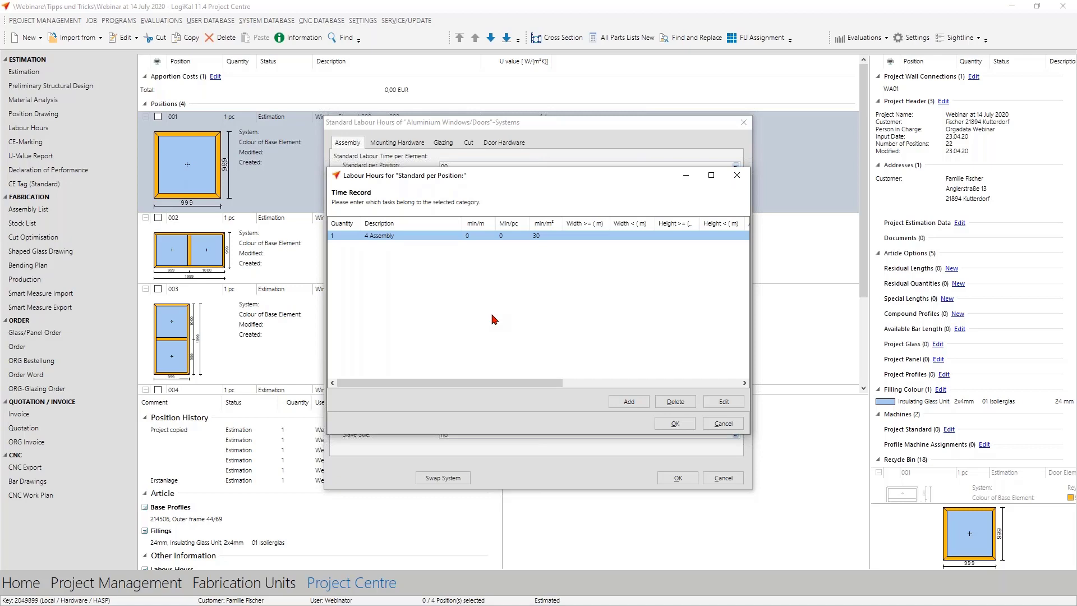
{"action": "right_click", "coordinate": [478, 312]}
Add a 10 min/m² Assembly entry that applies to widths of 1.9 m or more.
{"action": "left_click", "coordinate": [502, 319]}
{"action": "left_click", "coordinate": [559, 246]}
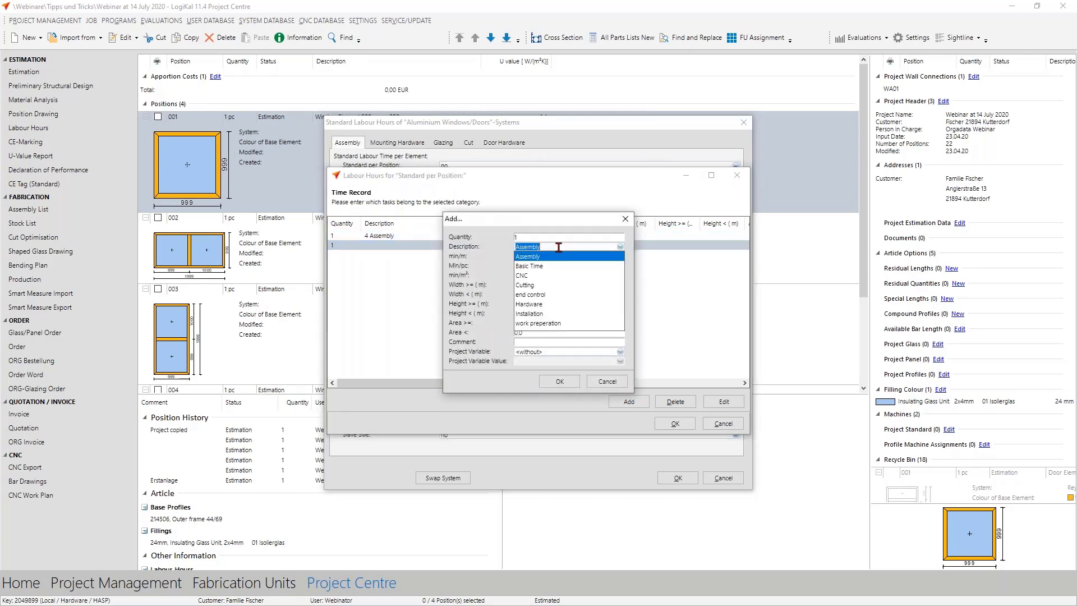
{"action": "left_click", "coordinate": [503, 266]}
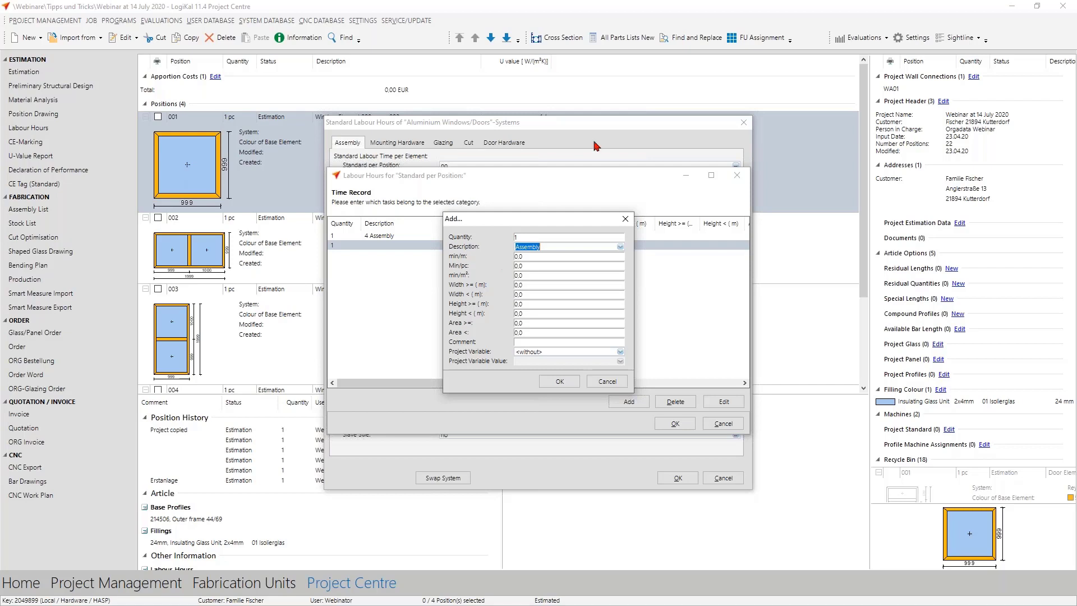
{"action": "left_click", "coordinate": [534, 275]}
{"action": "type", "text": "1"}
{"action": "key", "text": "Tab"}
{"action": "type", "text": "1,9"}
{"action": "left_click", "coordinate": [560, 382]}
Add a 10 min/m² Assembly entry for heights of 1.9 m or more and confirm the Time Record list.
{"action": "right_click", "coordinate": [471, 308]}
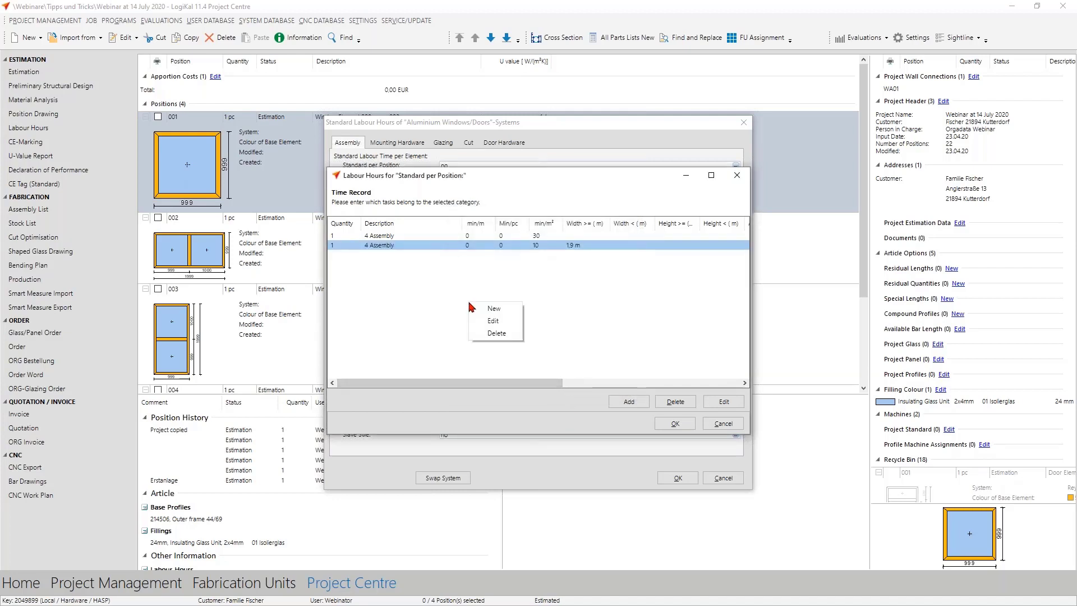
{"action": "left_click", "coordinate": [477, 308]}
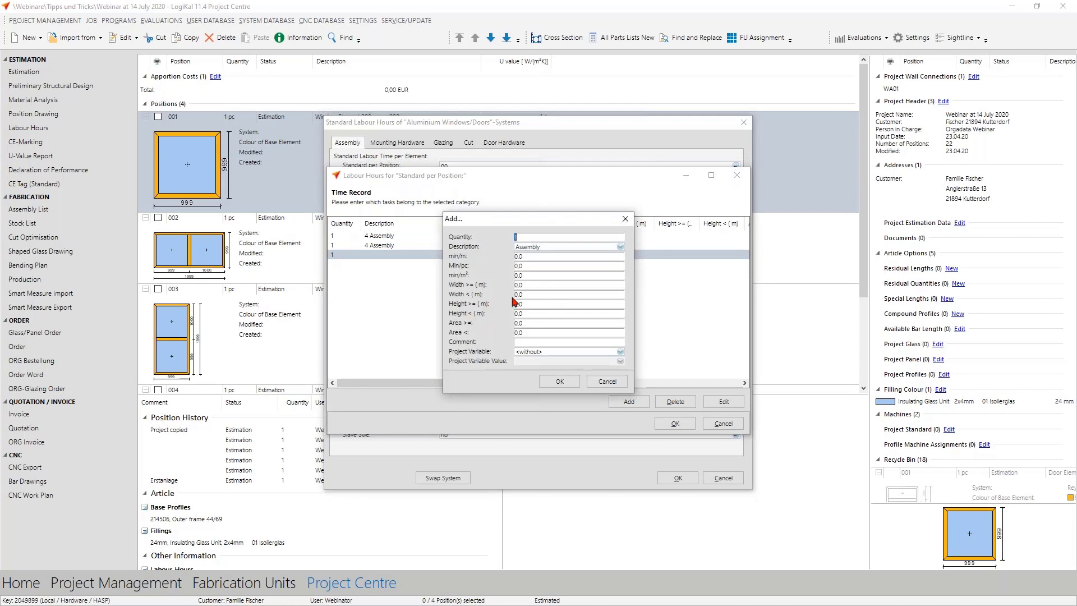
{"action": "left_click", "coordinate": [536, 275]}
{"action": "type", "text": "10"}
{"action": "left_click", "coordinate": [547, 304]}
{"action": "type", "text": "1,9"}
{"action": "left_click", "coordinate": [559, 382]}
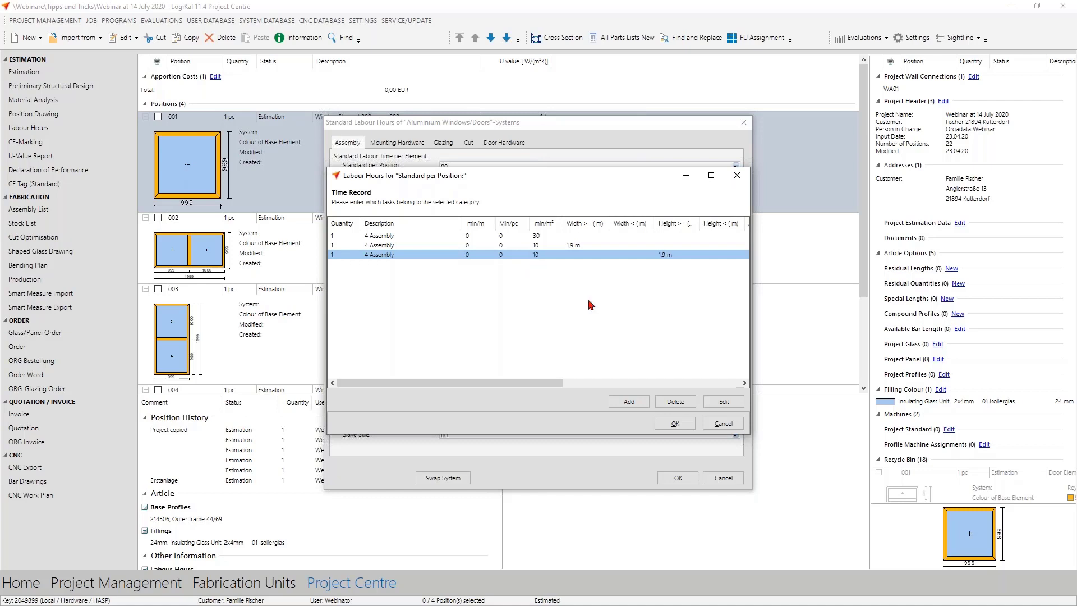
{"action": "left_click", "coordinate": [675, 424]}
Save the standard labour hours and generate the Labour Hours preview, totalling 390 min.
{"action": "left_click", "coordinate": [690, 481]}
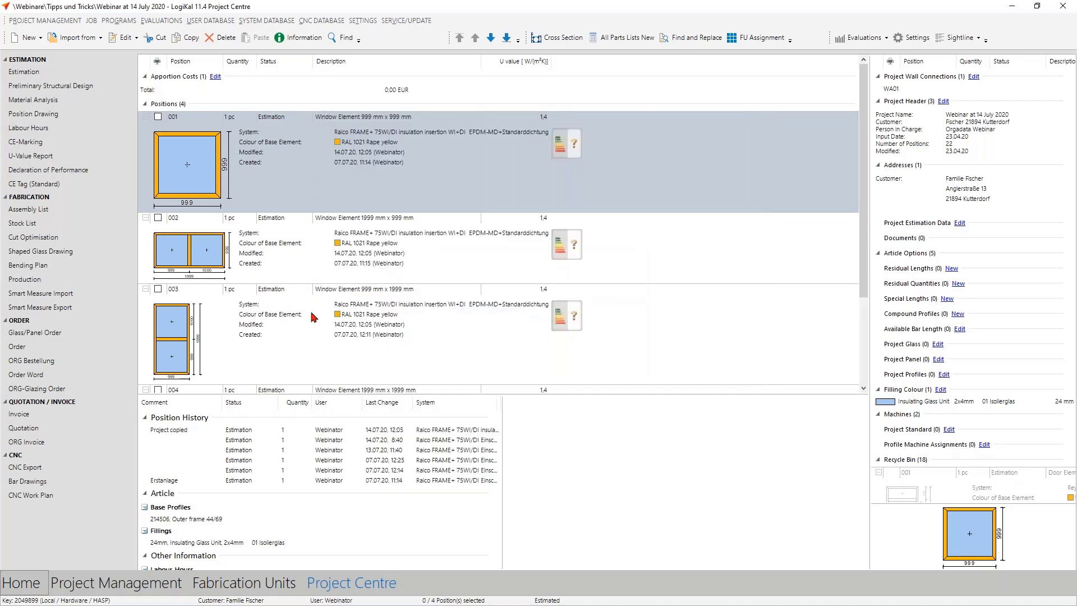
{"action": "left_click", "coordinate": [17, 128]}
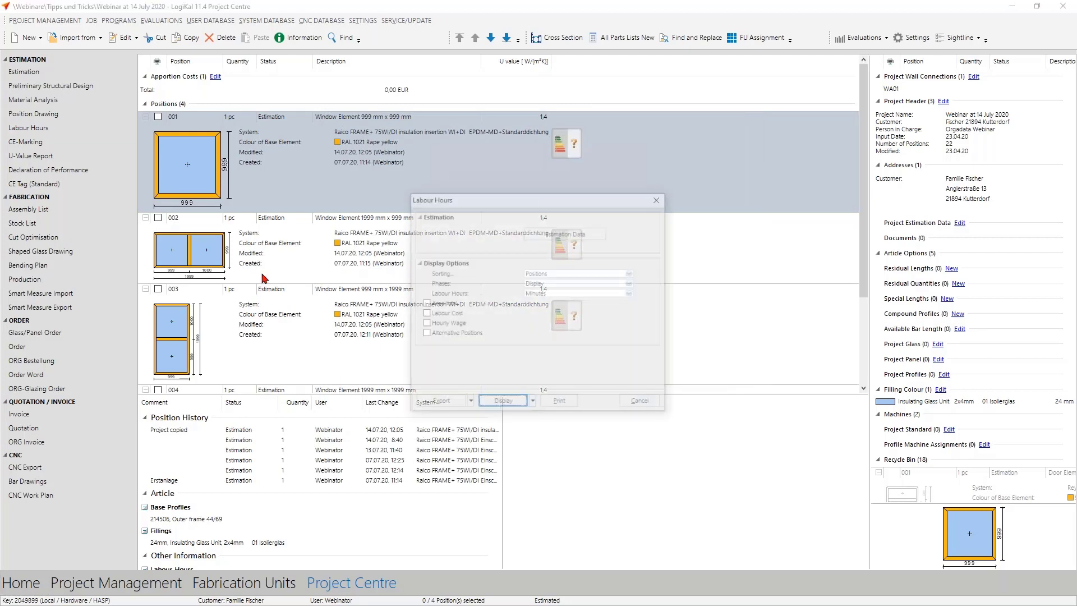
{"action": "left_click", "coordinate": [521, 404]}
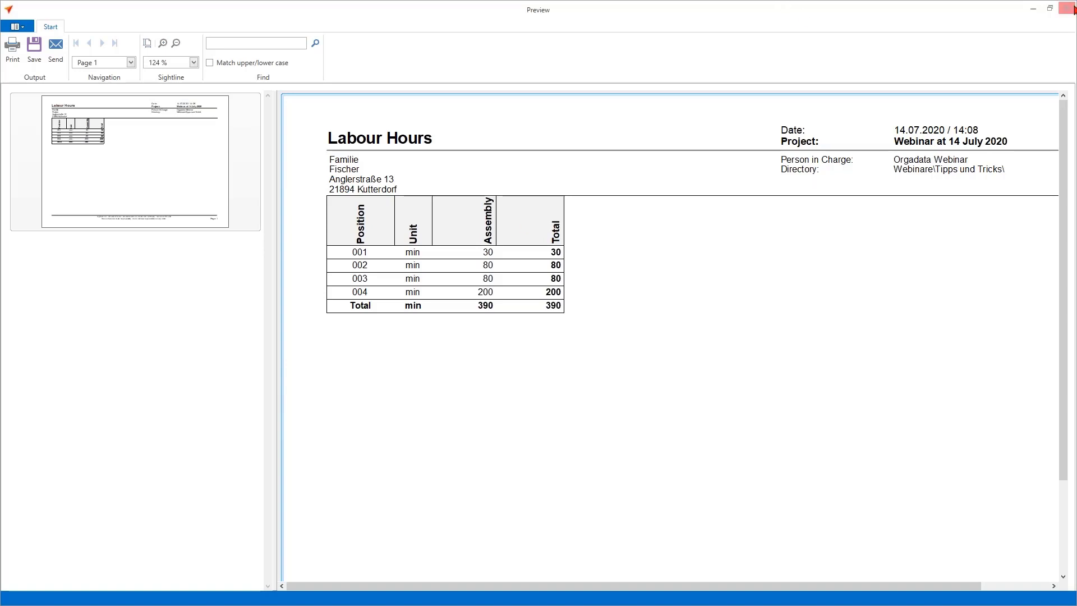
Close the Labour Hours preview without saving changes.
{"action": "left_click", "coordinate": [1067, 8]}
{"action": "left_click", "coordinate": [543, 346]}
{"action": "left_click", "coordinate": [210, 20]}
Reopen the 30 min/m² Assembly entry of Standard per Position for <Standard> Aluminium Windows/Doors.
{"action": "left_click", "coordinate": [240, 189]}
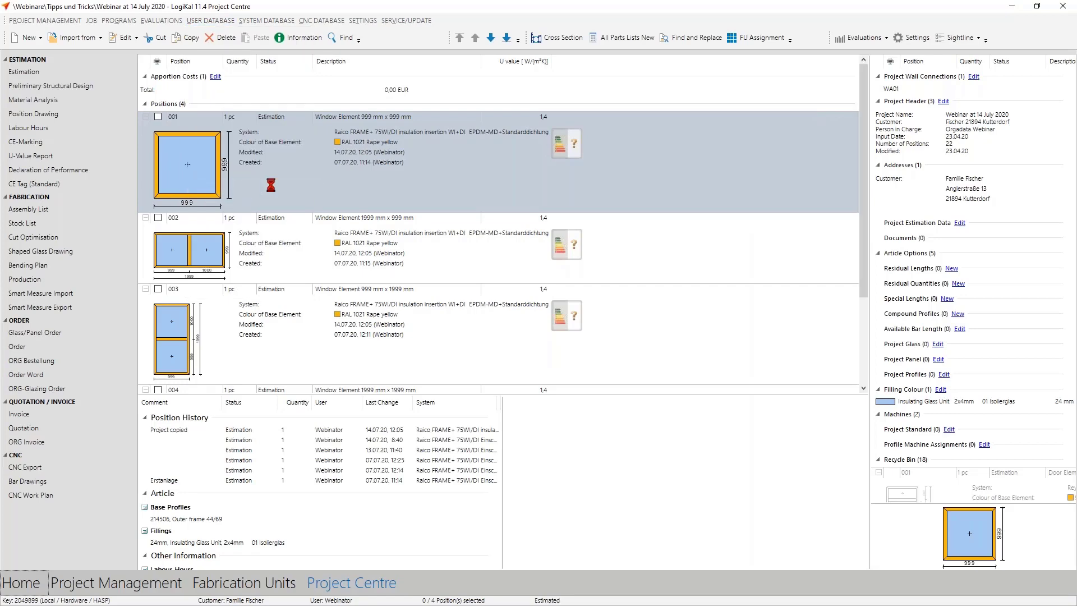
{"action": "double_click", "coordinate": [475, 285]}
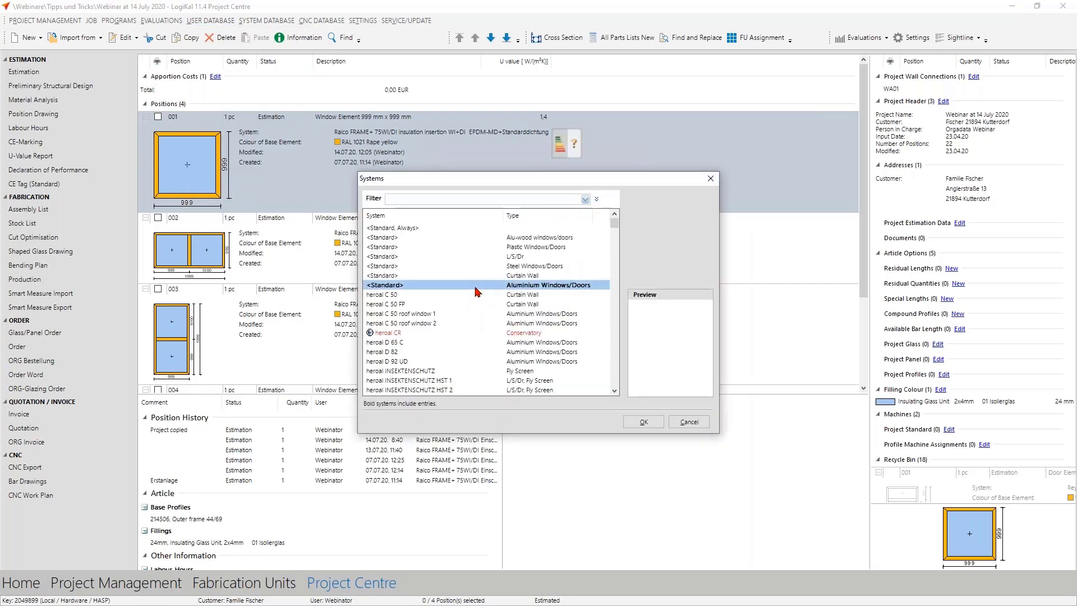
{"action": "double_click", "coordinate": [493, 165]}
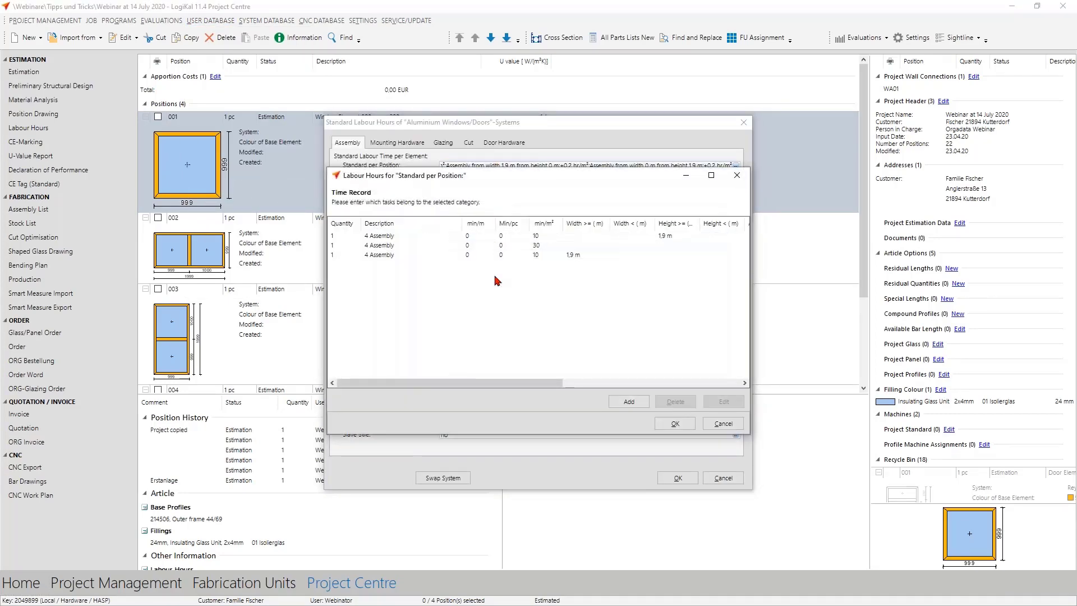
{"action": "double_click", "coordinate": [481, 246]}
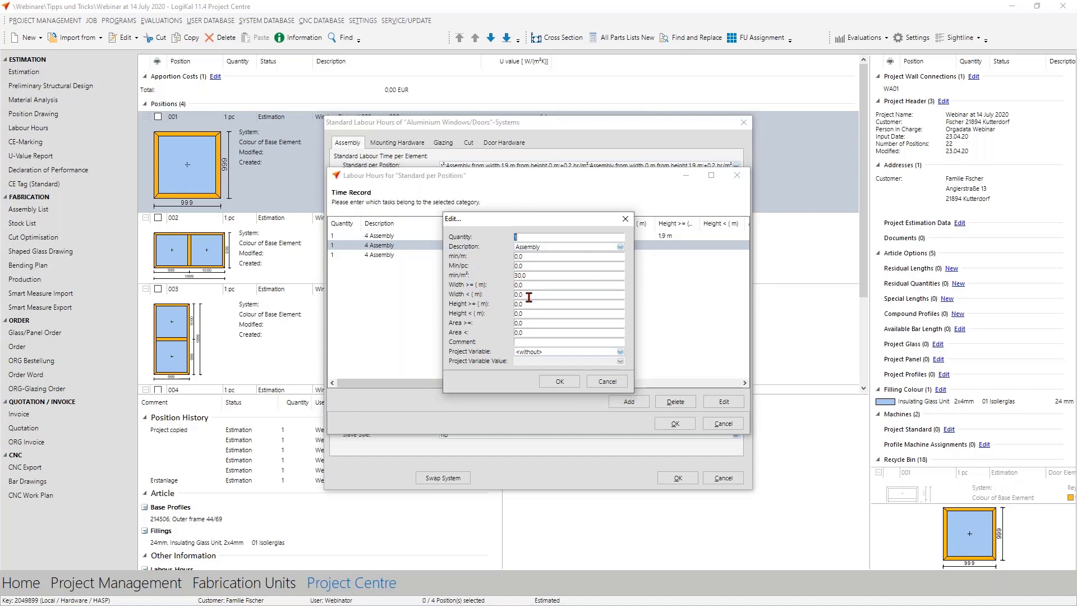
Limit the 30 min/m² Assembly entry to widths and heights below 1.9 m.
{"action": "left_click_drag", "start_coordinate": [528, 298], "coordinate": [495, 297]}
{"action": "type", "text": "1,9"}
{"action": "left_click_drag", "start_coordinate": [531, 313], "coordinate": [487, 317]}
{"action": "type", "text": "1.9"}
{"action": "left_click", "coordinate": [551, 382]}
Change the third Assembly entry to 40 min/m² for heights of 1.9 m or more.
{"action": "left_click", "coordinate": [480, 255]}
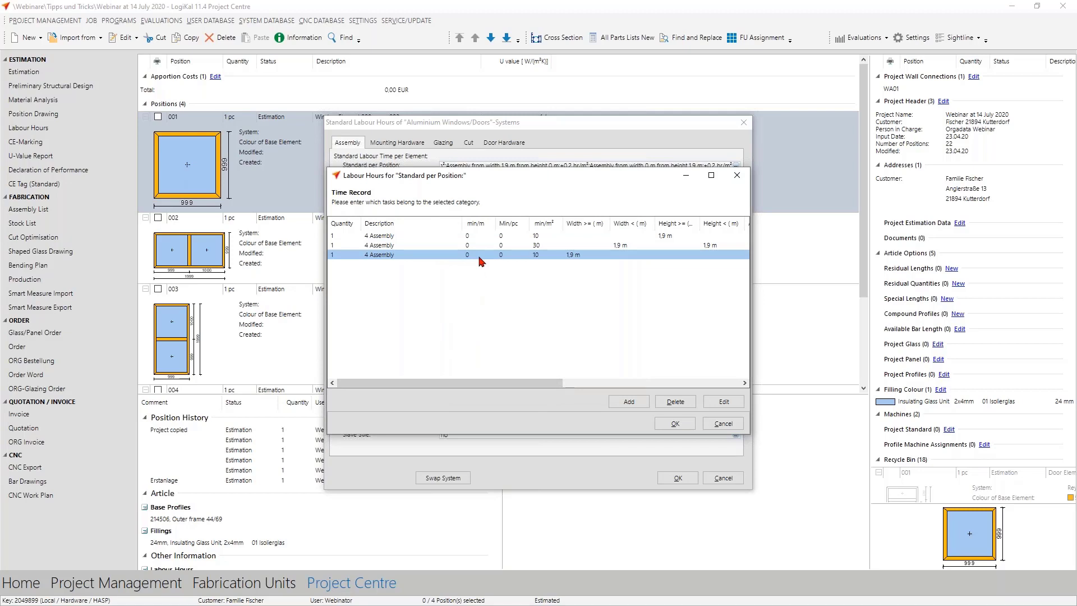
{"action": "double_click", "coordinate": [480, 259]}
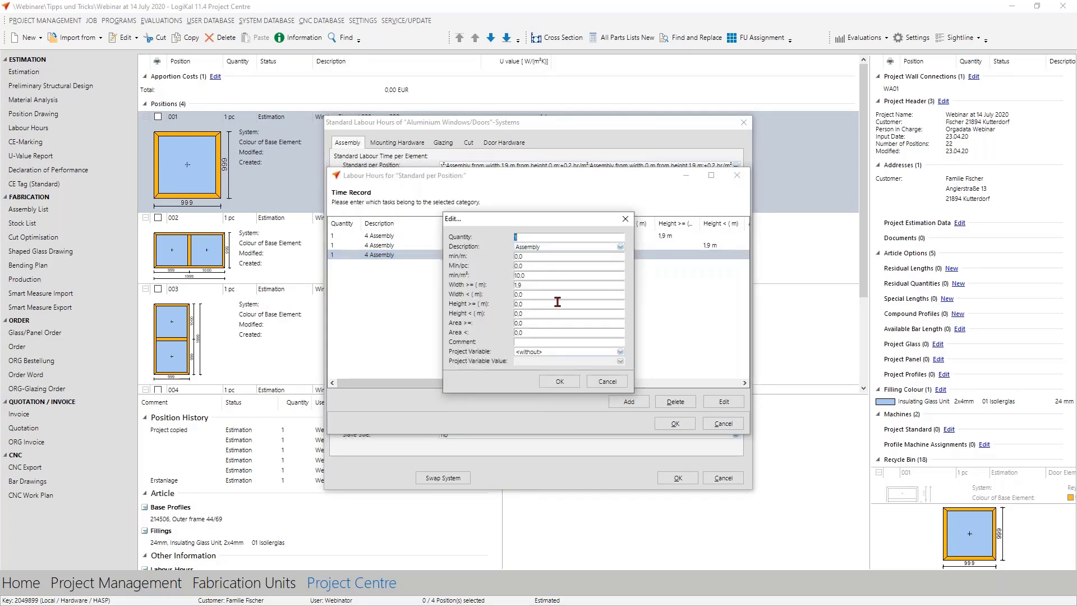
{"action": "left_click_drag", "start_coordinate": [534, 276], "coordinate": [511, 278]}
{"action": "type", "text": "40"}
{"action": "left_click", "coordinate": [534, 306]}
{"action": "key", "text": "BackSpace"}
{"action": "type", "text": "1,9"}
{"action": "left_click", "coordinate": [560, 381]}
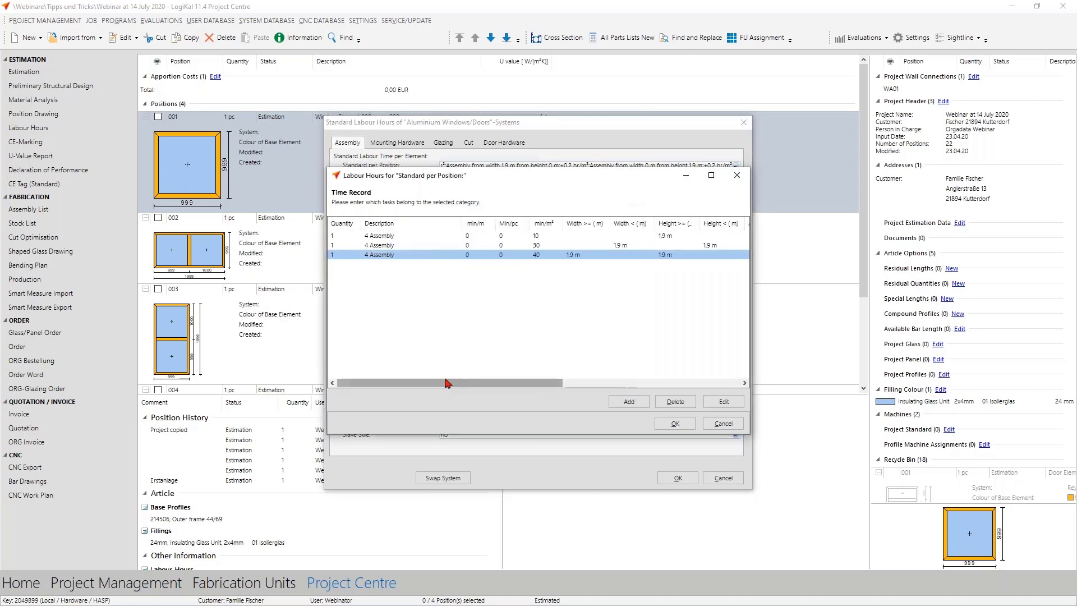
Set the other Assembly entry to 40 min/m² with width below 1.9 m, then save both Labour Hours dialogs.
{"action": "double_click", "coordinate": [476, 239]}
{"action": "left_click_drag", "start_coordinate": [548, 275], "coordinate": [489, 278]}
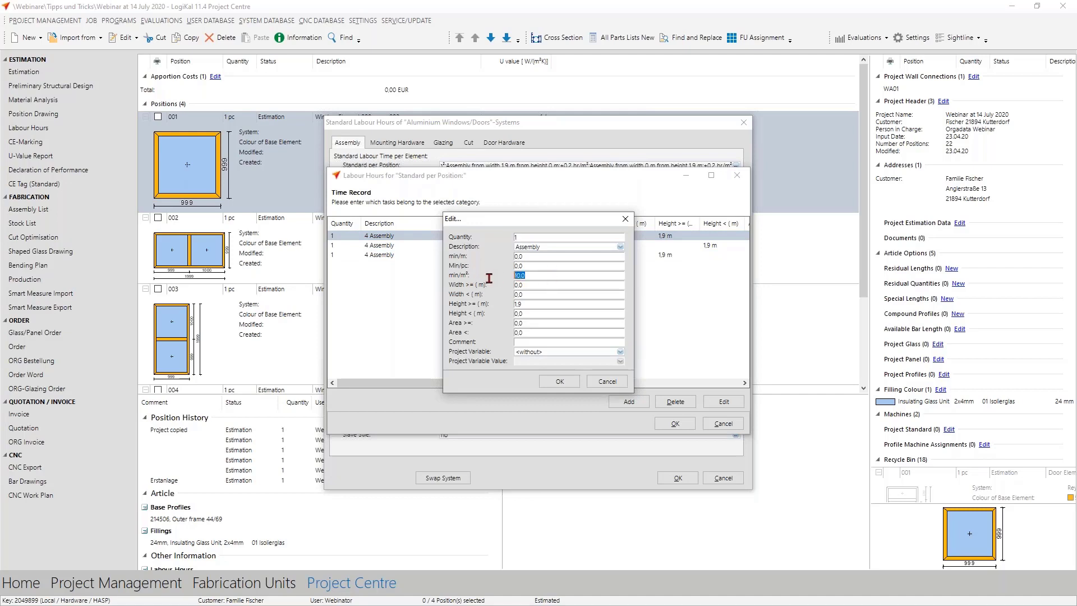
{"action": "type", "text": "40"}
{"action": "left_click_drag", "start_coordinate": [530, 295], "coordinate": [489, 298]}
{"action": "type", "text": "1,9"}
{"action": "left_click", "coordinate": [560, 382]}
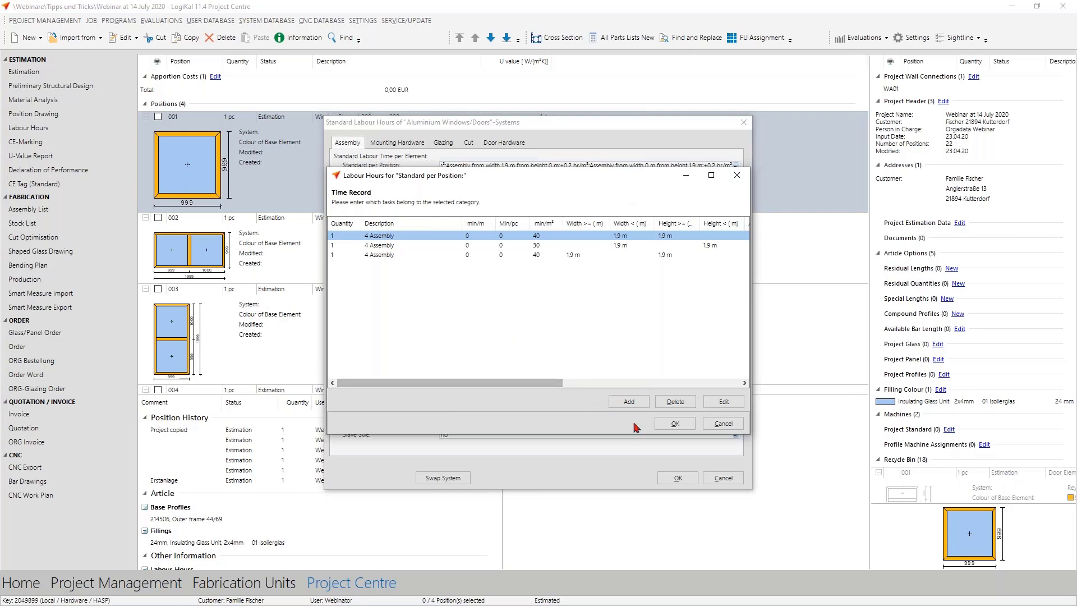
{"action": "left_click", "coordinate": [675, 424]}
{"action": "left_click", "coordinate": [676, 477]}
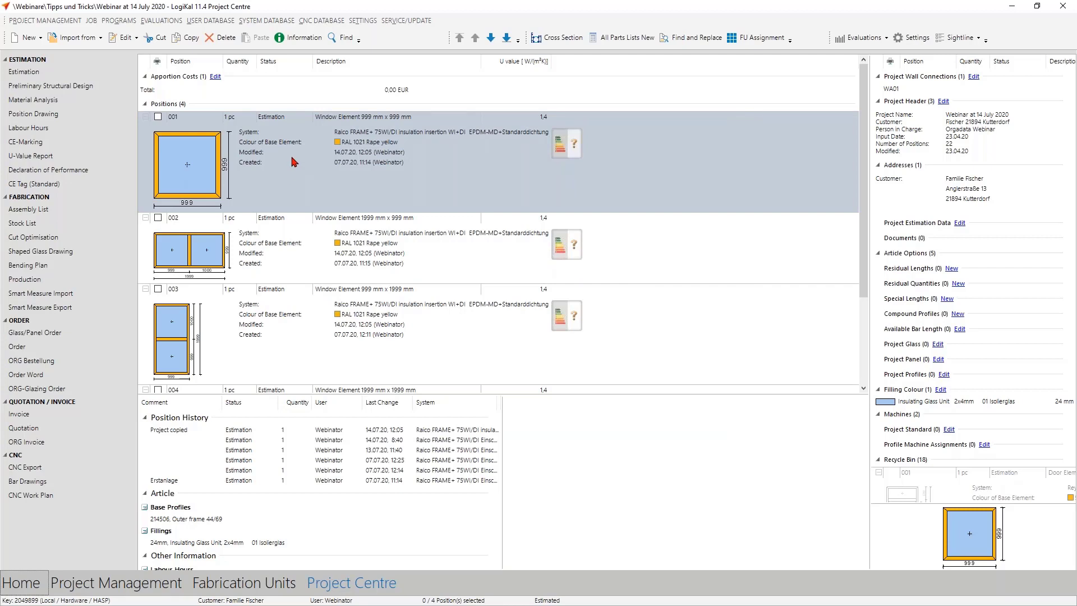
Select position 004, the four-pane 1999 × 1999 mm window, and bring up its context menu.
{"action": "left_click", "coordinate": [298, 335]}
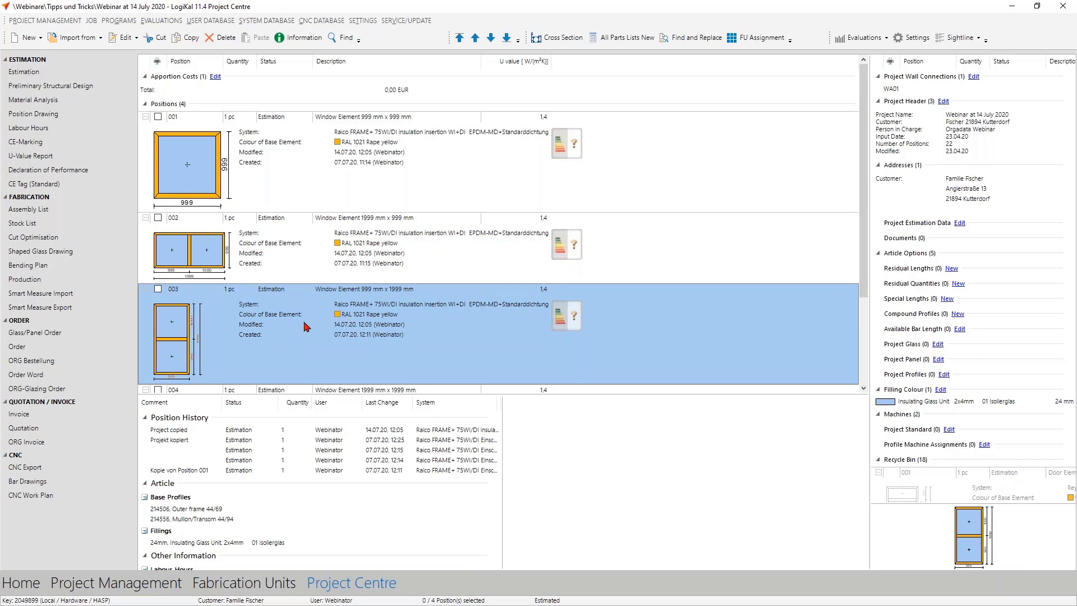
{"action": "scroll", "coordinate": [311, 324], "scroll_direction": "down", "scroll_amount": 2}
{"action": "scroll", "coordinate": [313, 324], "scroll_direction": "down", "scroll_amount": 1}
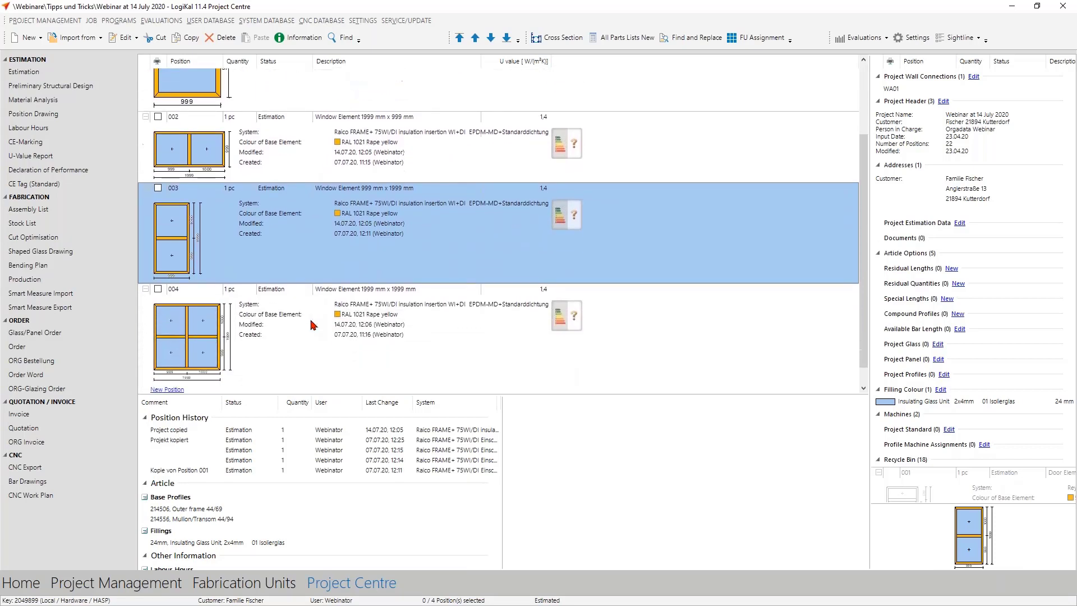
{"action": "left_click", "coordinate": [313, 324]}
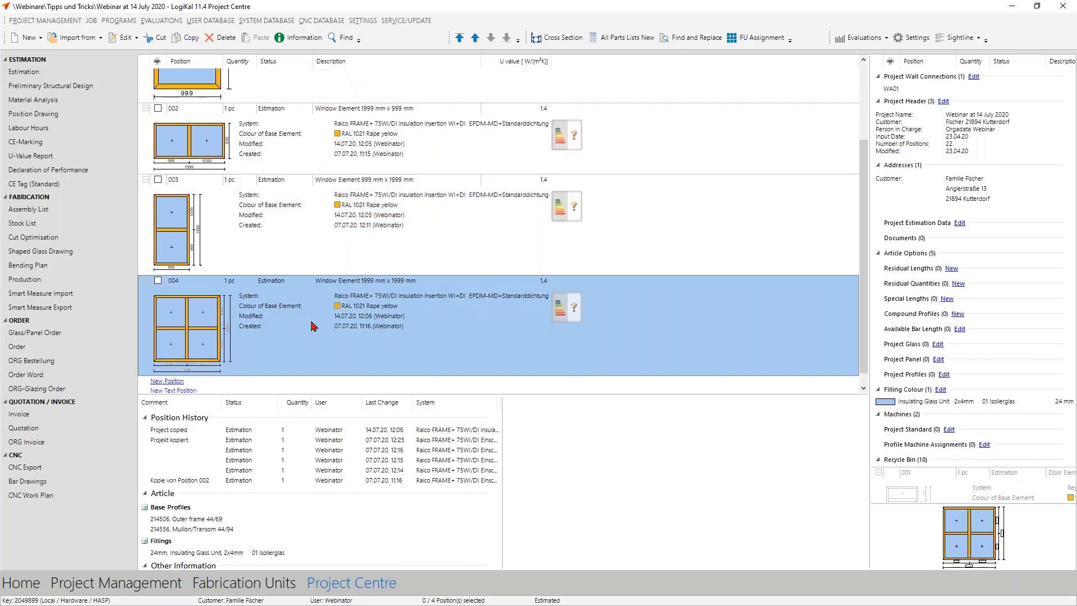
{"action": "right_click", "coordinate": [313, 326]}
Check position 004's time suggestions on Additional Data, then cancel element input without saving.
{"action": "mouse_move", "coordinate": [345, 355]}
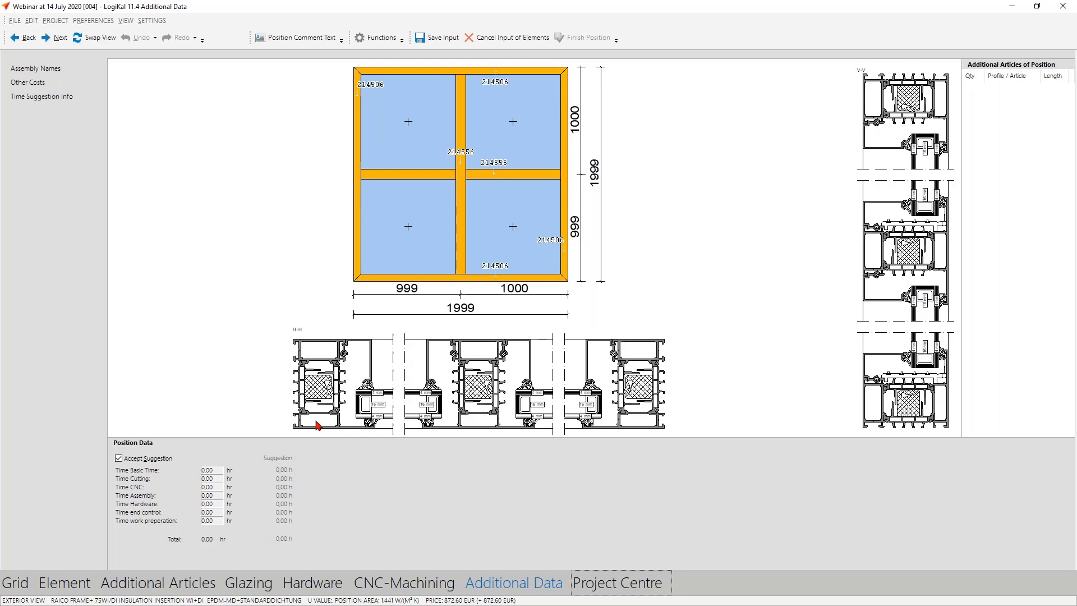
{"action": "left_click", "coordinate": [505, 38]}
{"action": "left_click", "coordinate": [514, 326]}
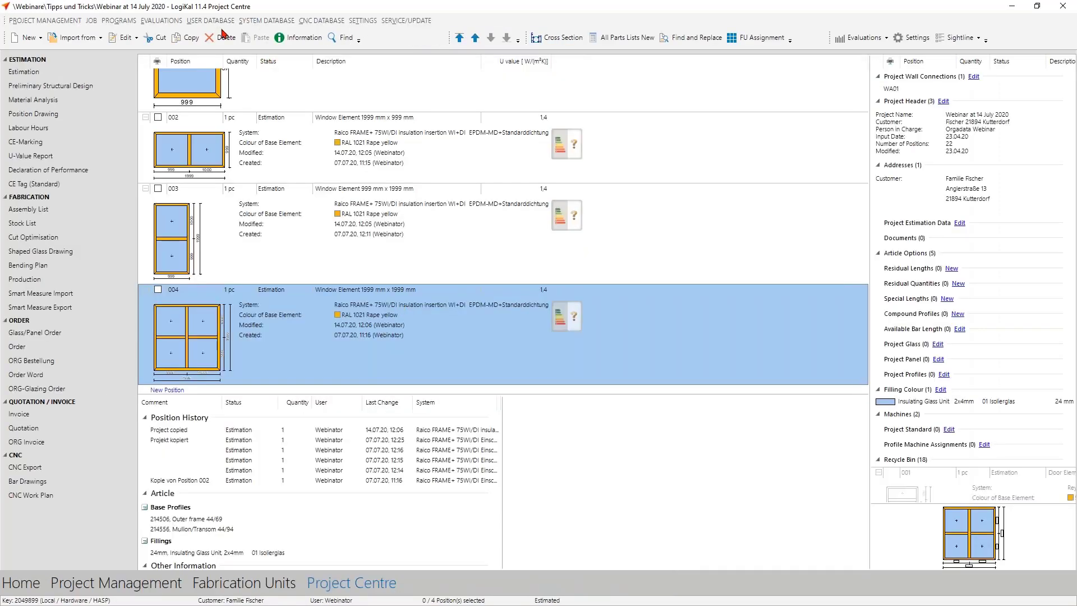
{"action": "left_click", "coordinate": [221, 22]}
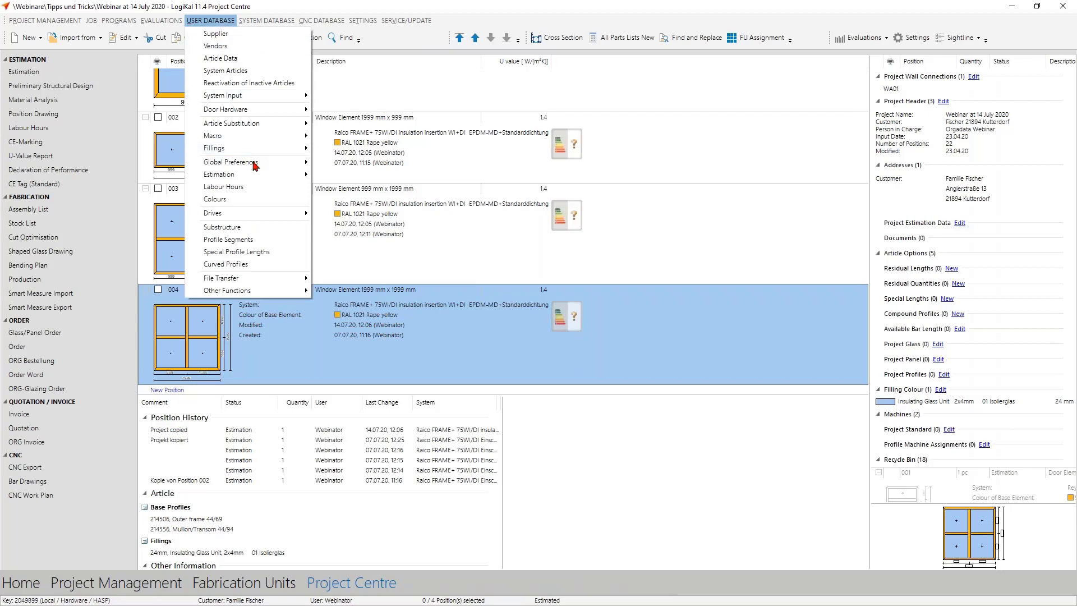
Open the Standard per Position time list for Aluminium Windows/Doors in Labour Hours.
{"action": "left_click", "coordinate": [235, 186]}
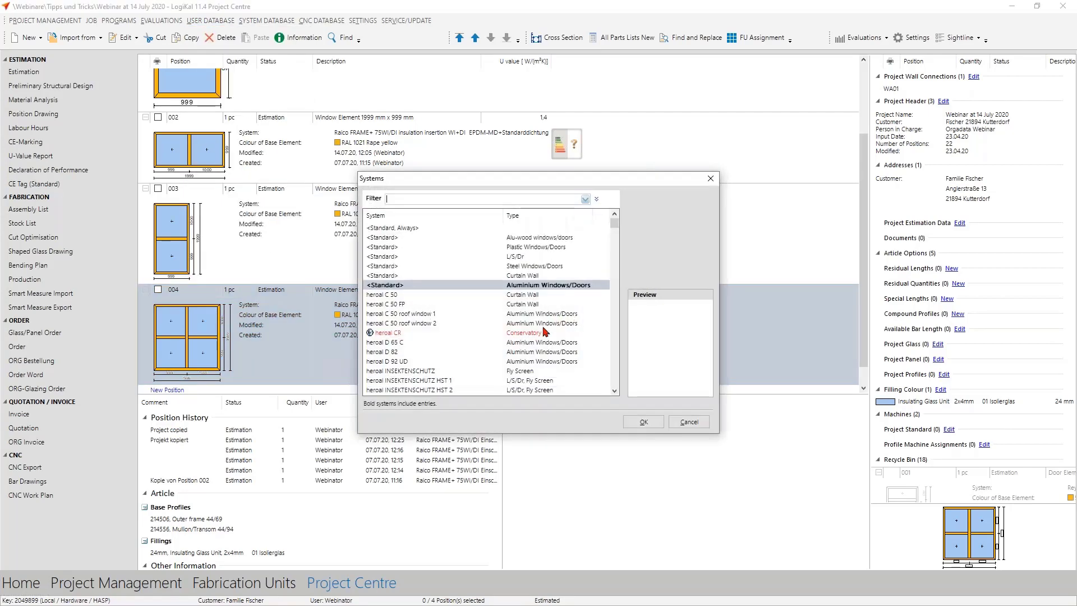
{"action": "double_click", "coordinate": [578, 284]}
{"action": "double_click", "coordinate": [478, 163]}
Add a 50 min/m² Assembly entry from 1,9 m width and 1,9 m height, and save.
{"action": "right_click", "coordinate": [439, 313]}
{"action": "left_click", "coordinate": [461, 319]}
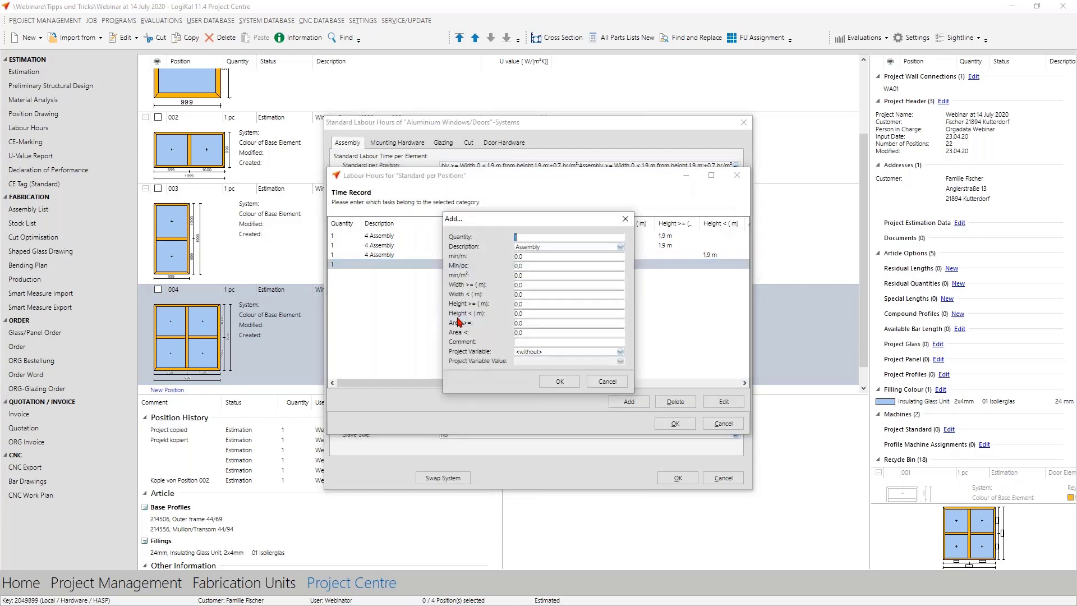
{"action": "double_click", "coordinate": [537, 275]}
{"action": "type", "text": "50"}
{"action": "double_click", "coordinate": [520, 285]}
{"action": "type", "text": "1,9"}
{"action": "double_click", "coordinate": [529, 304]}
{"action": "type", "text": "1,9"}
{"action": "left_click", "coordinate": [553, 381]}
{"action": "left_click", "coordinate": [676, 423]}
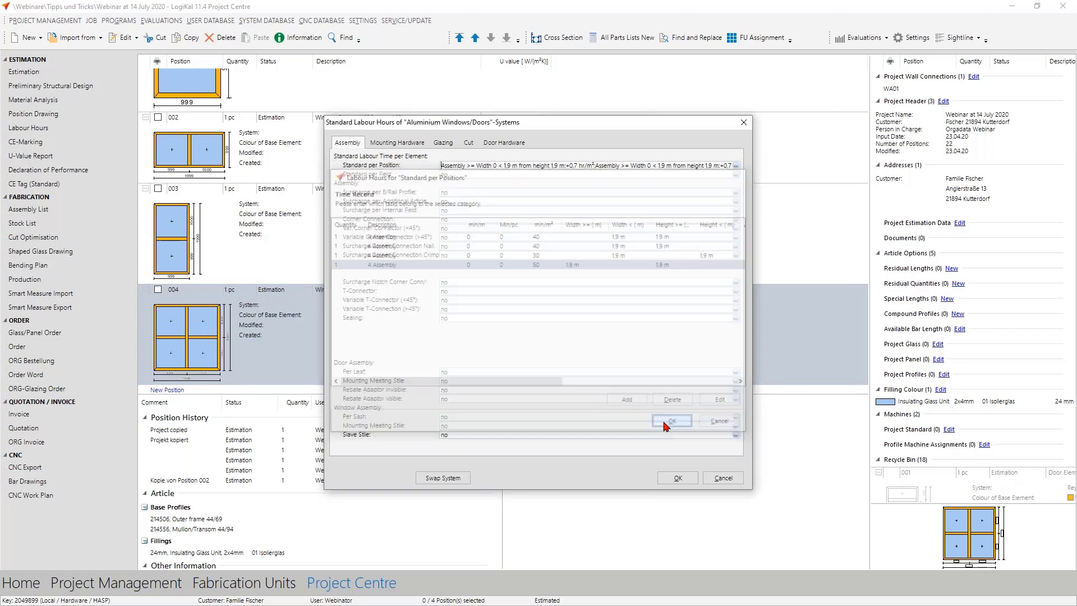
{"action": "left_click", "coordinate": [679, 479]}
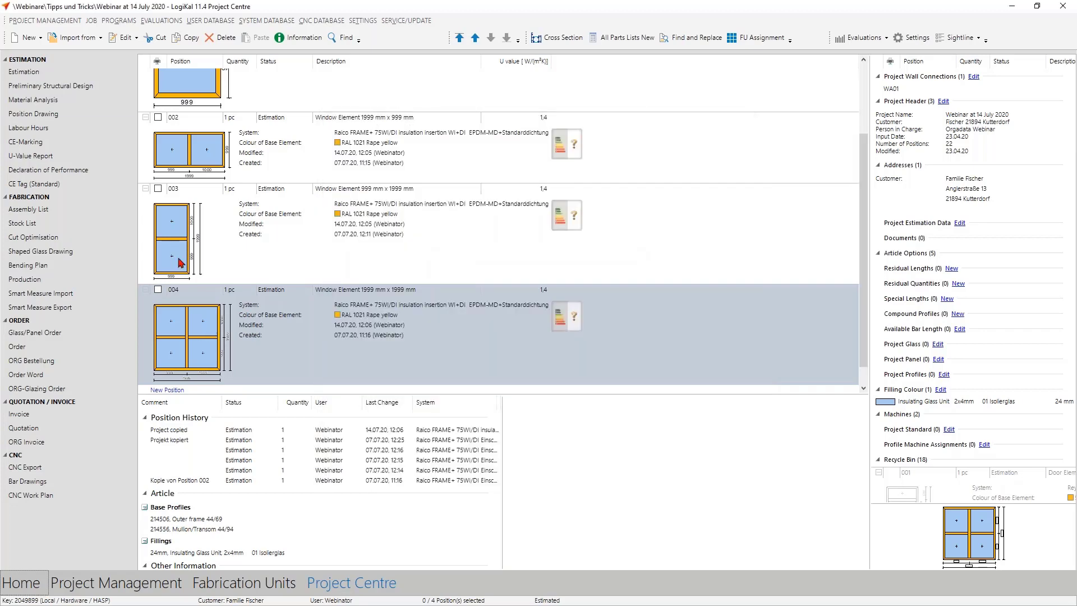
Display the Labour Hours report, showing position 004 at 200 min and 390 min total.
{"action": "left_click", "coordinate": [52, 128]}
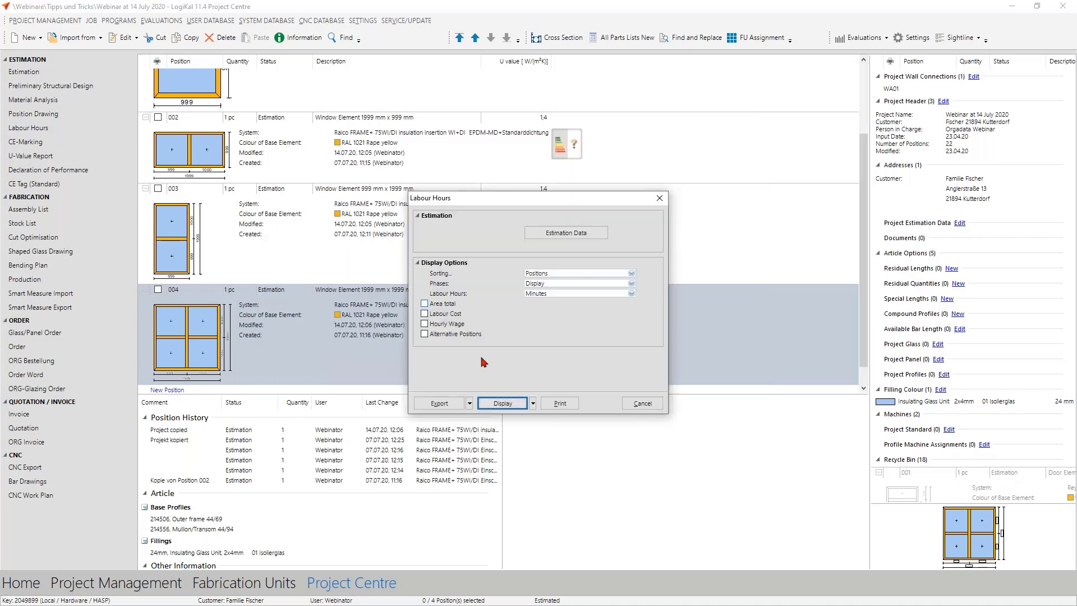
{"action": "left_click", "coordinate": [502, 401]}
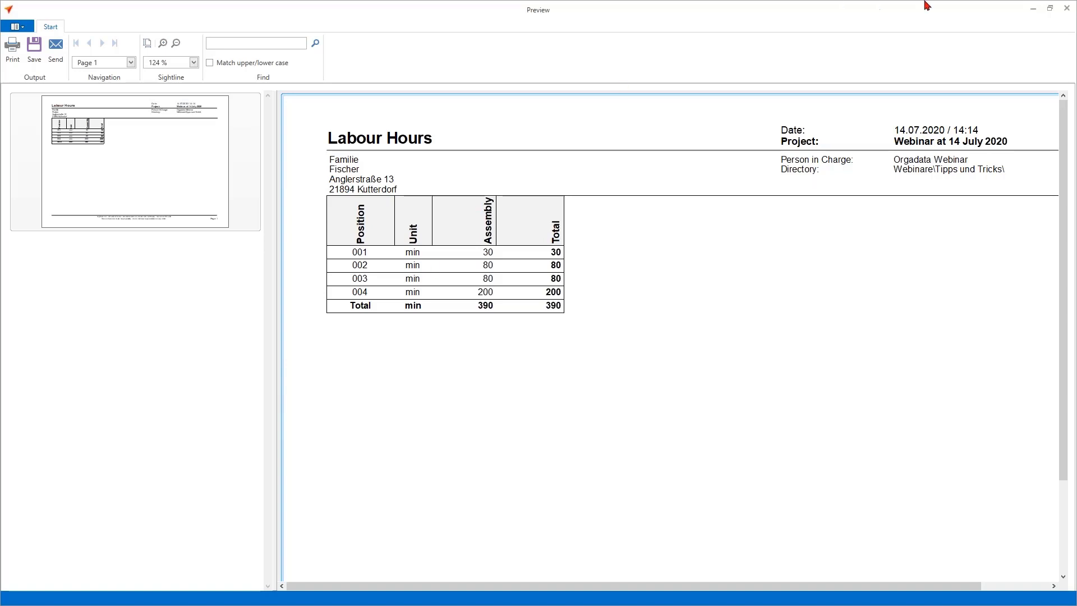
Close the Labour Hours preview and decline saving it.
{"action": "left_click", "coordinate": [1066, 8]}
{"action": "left_click", "coordinate": [547, 345]}
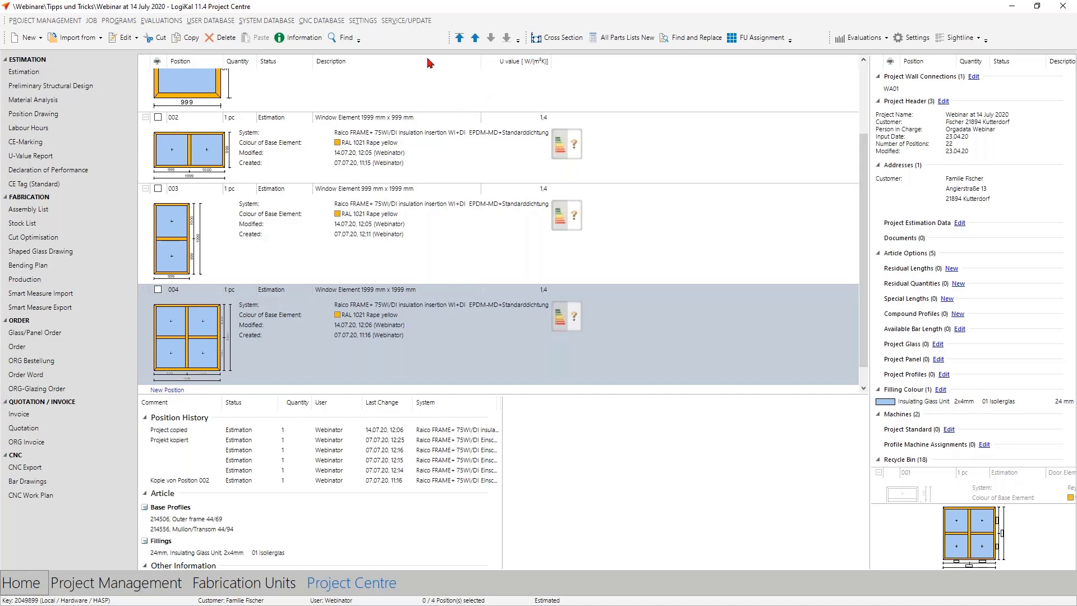
Inspect the Labour Hours row in Backup Database, cancel the backup, and reopen SERVICE/UPDATE.
{"action": "left_click", "coordinate": [410, 21]}
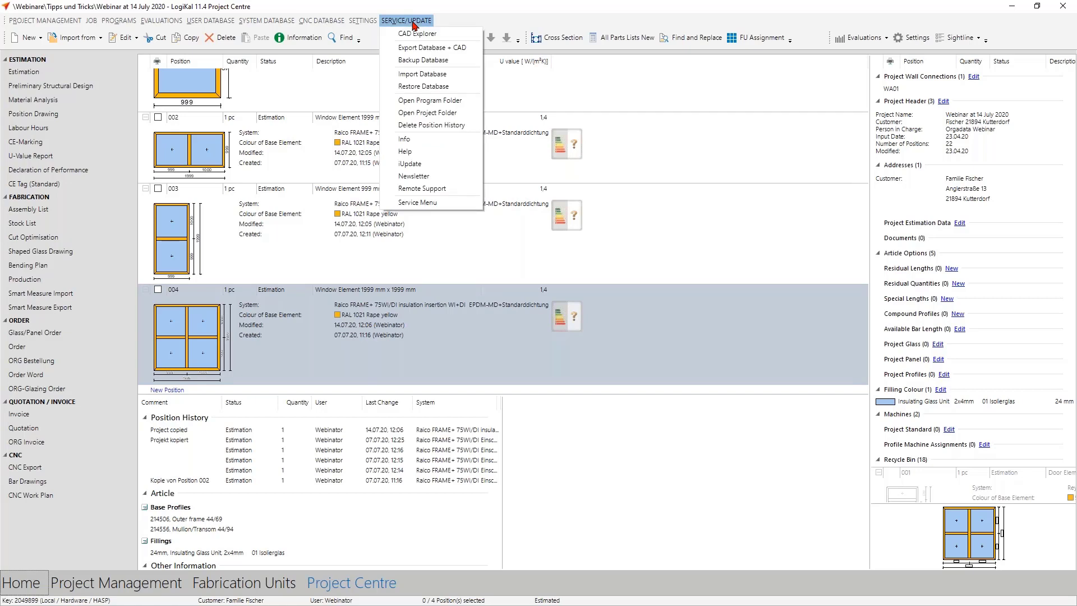
{"action": "left_click", "coordinate": [422, 60]}
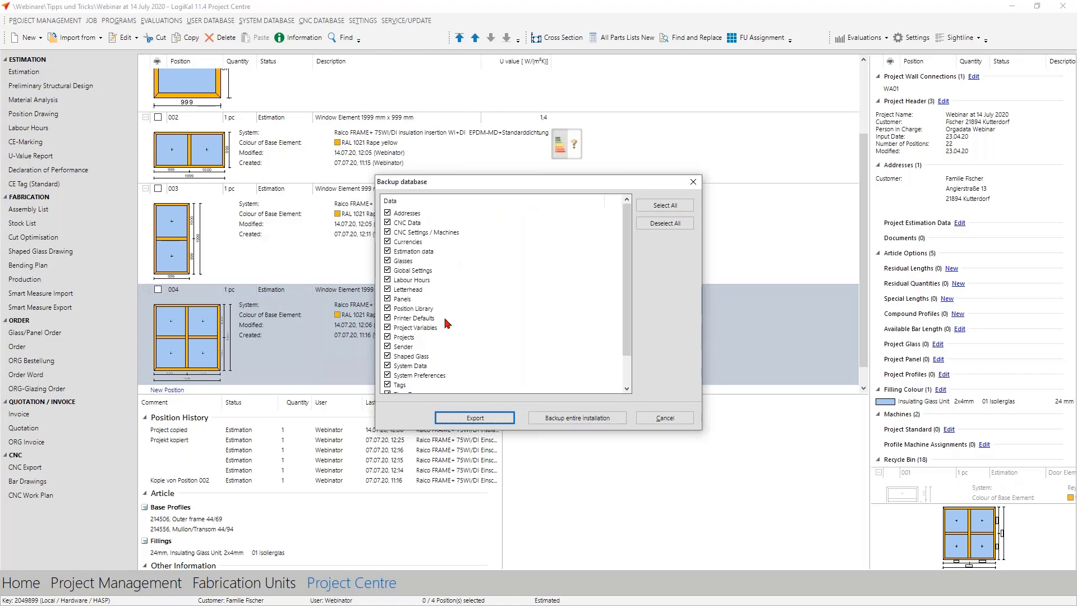
{"action": "left_click", "coordinate": [414, 281]}
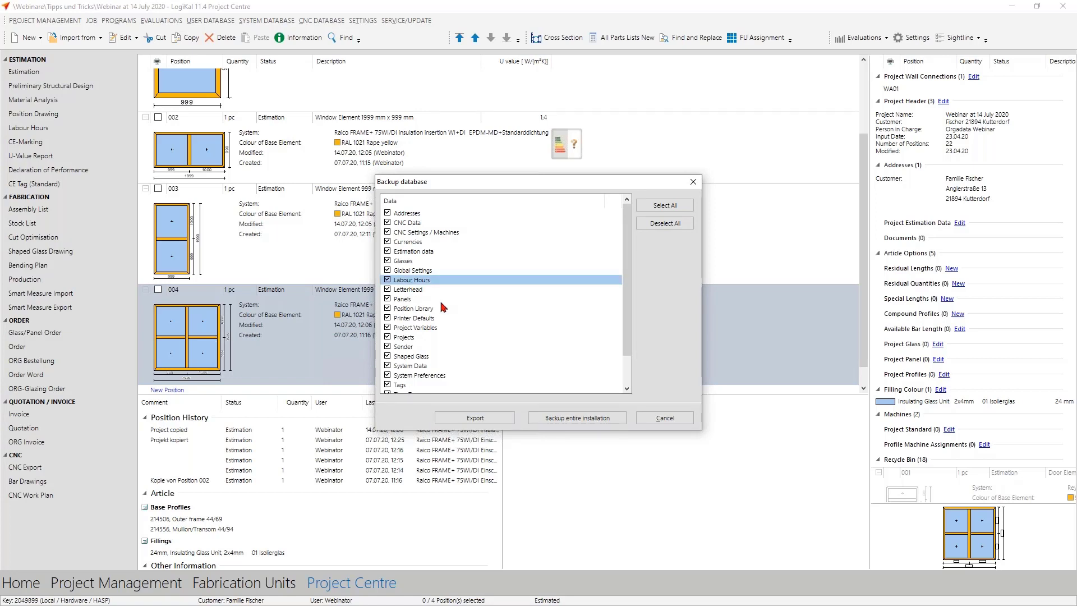
{"action": "left_click", "coordinate": [679, 418]}
{"action": "left_click", "coordinate": [406, 20]}
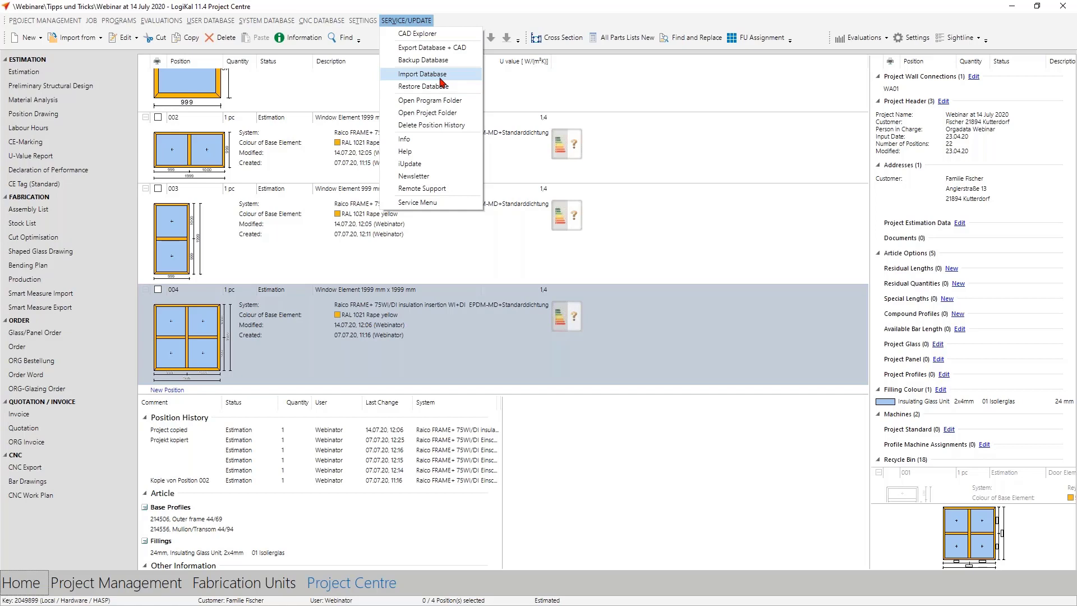
Open the Additional Articles page of position 001, the 999 × 999 mm window.
{"action": "left_click", "coordinate": [618, 90]}
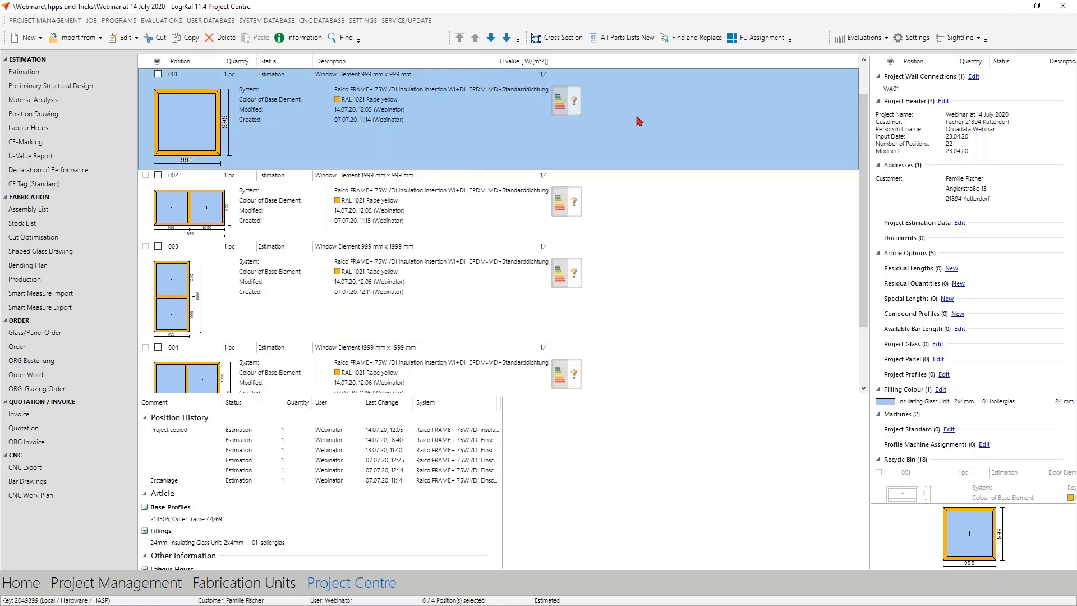
{"action": "right_click", "coordinate": [388, 144]}
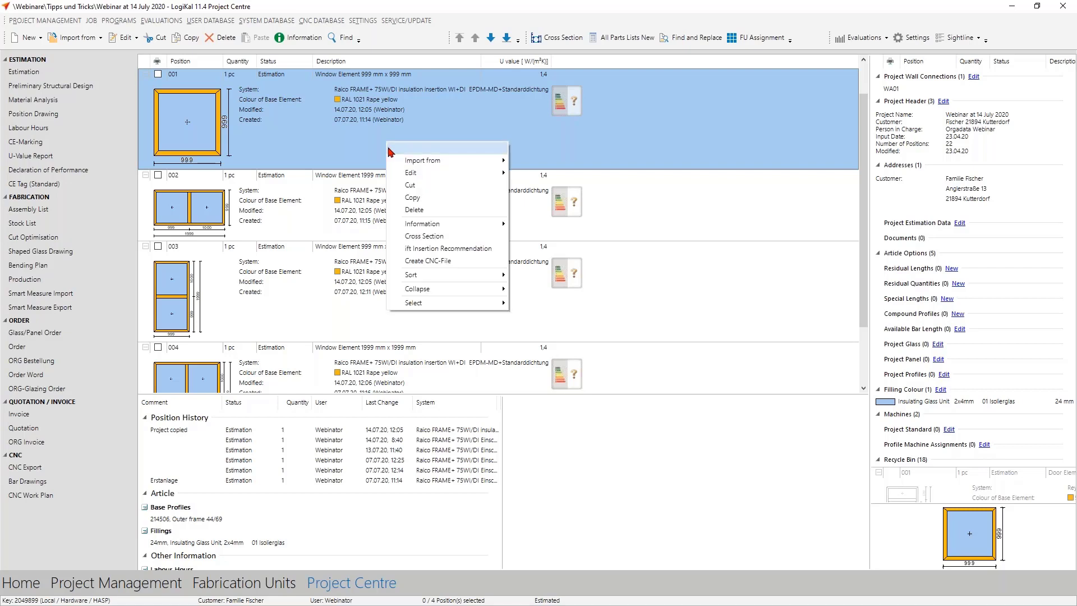
{"action": "mouse_move", "coordinate": [411, 175]}
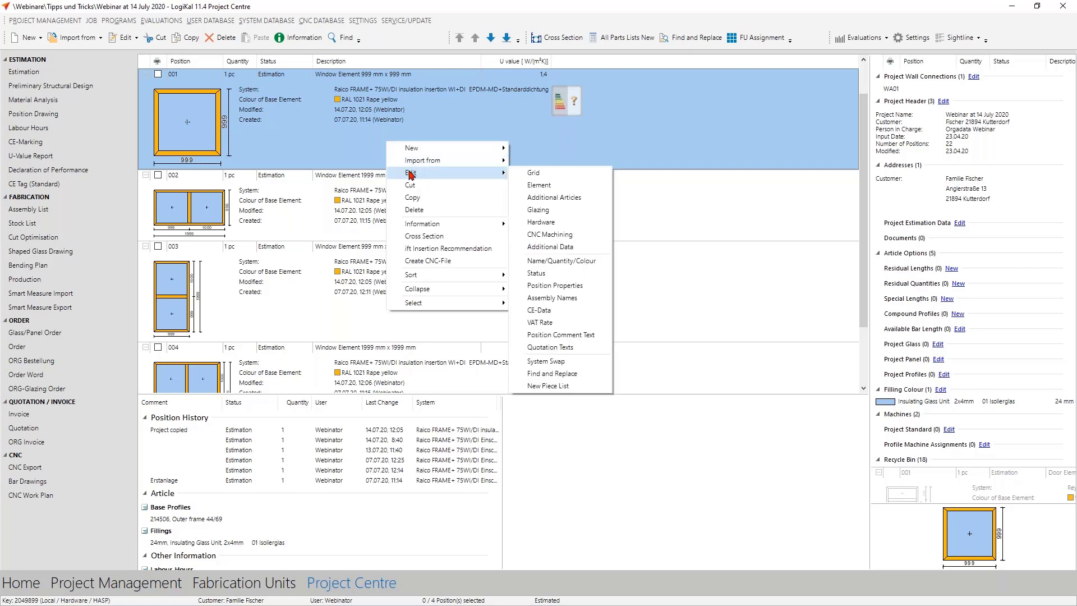
{"action": "left_click", "coordinate": [573, 200]}
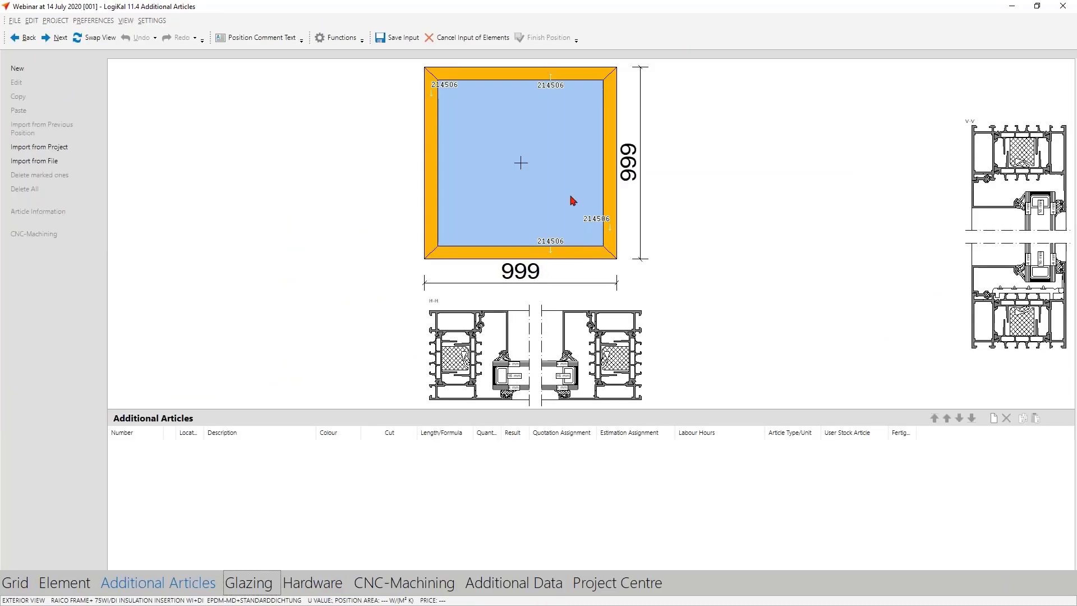
Start a new W 30/30/2 MM additional article coloured like inside and open its labour hours.
{"action": "right_click", "coordinate": [251, 475]}
{"action": "left_click", "coordinate": [256, 480]}
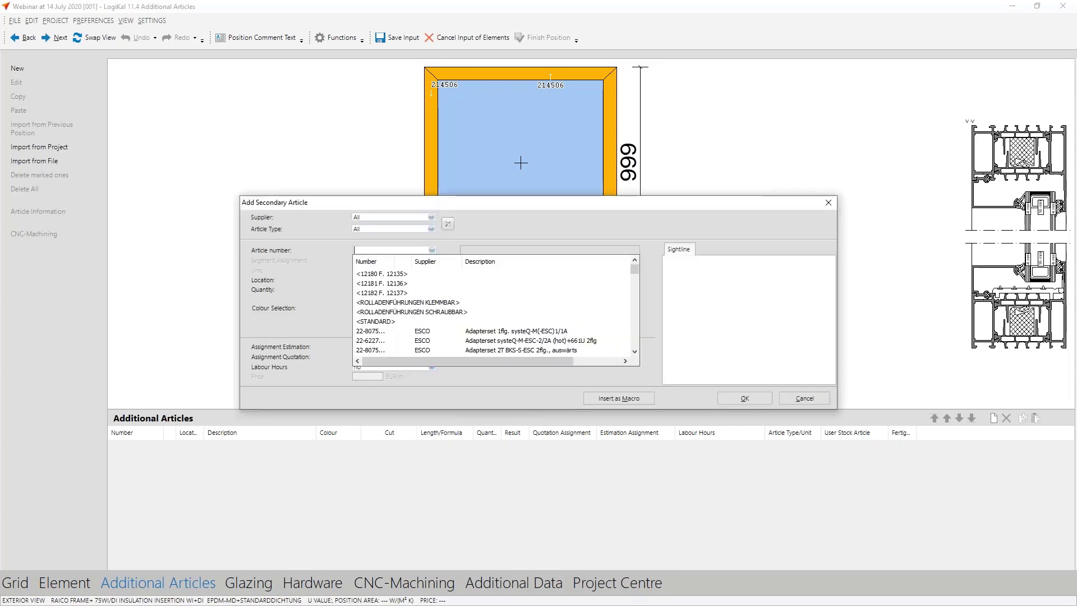
{"action": "type", "text": "w"}
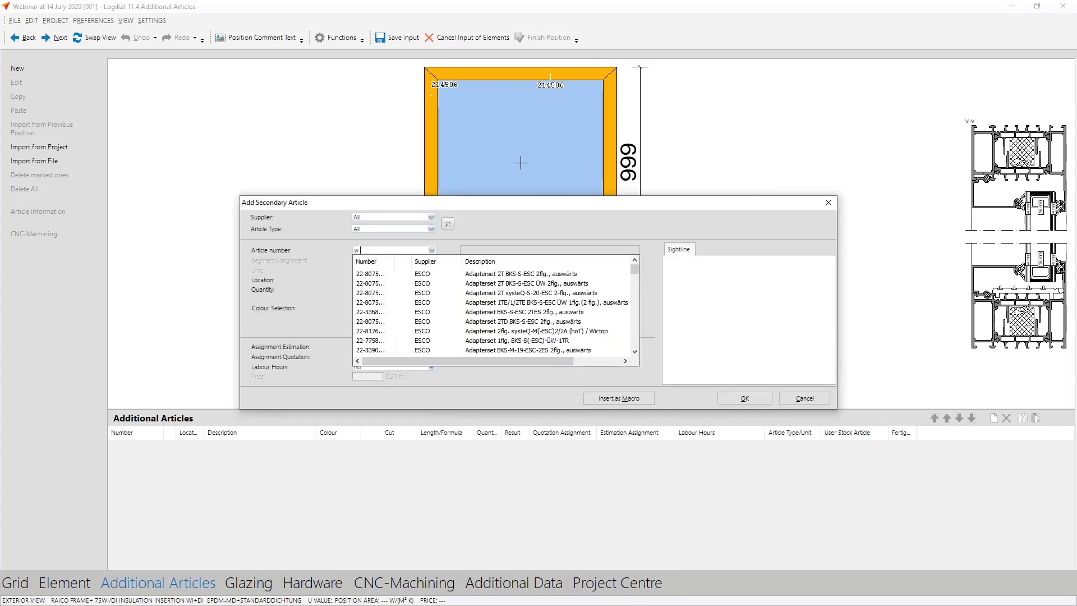
{"action": "type", "text": " 3=/30/2"}
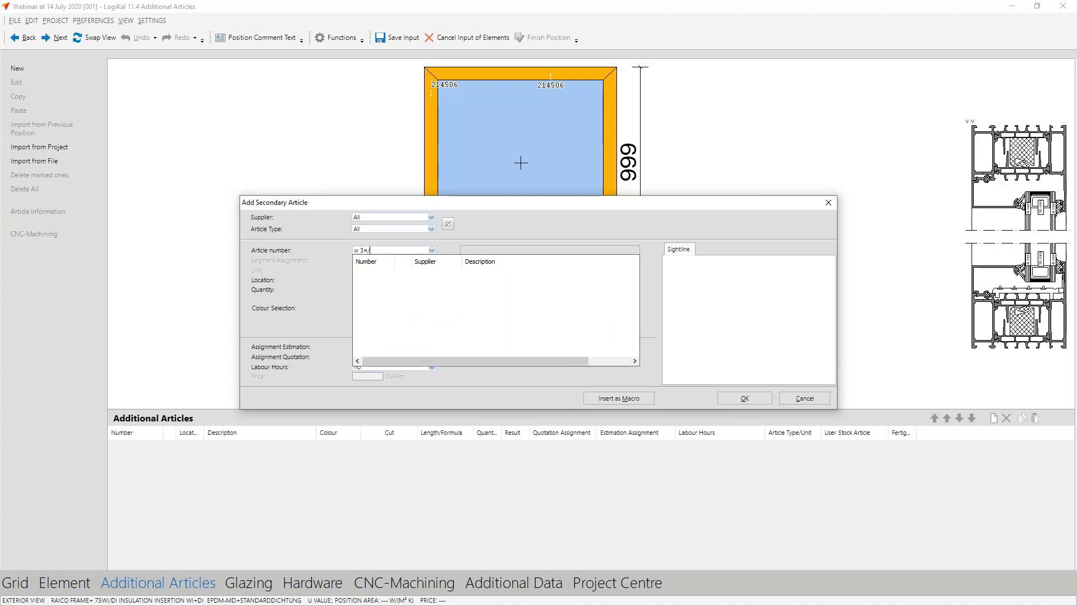
{"action": "left_click", "coordinate": [370, 250]}
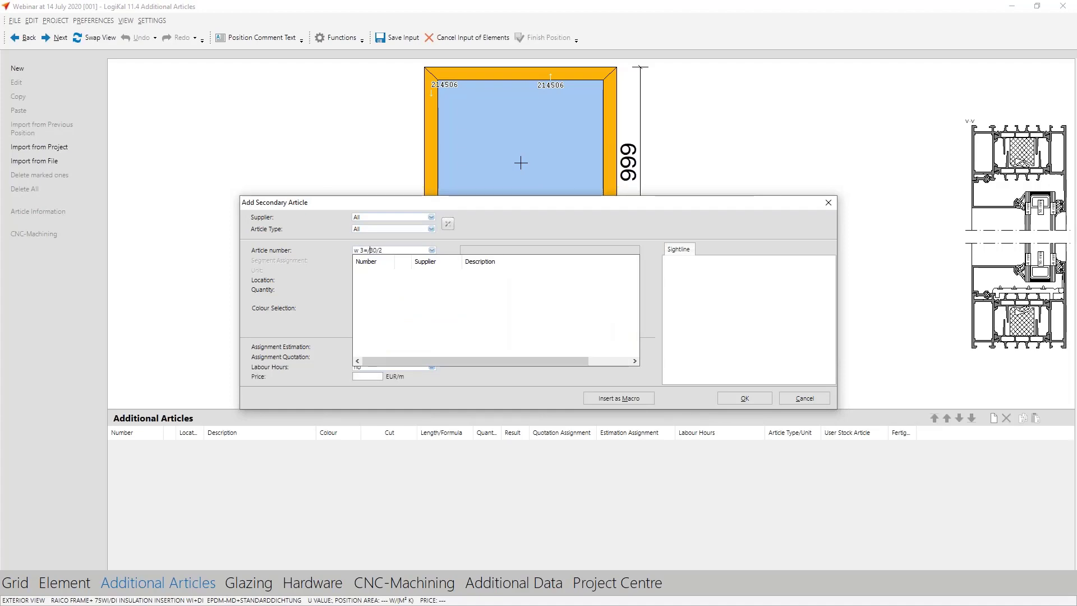
{"action": "key", "text": "BackSpace"}
{"action": "type", "text": "0"}
{"action": "left_click", "coordinate": [388, 284]}
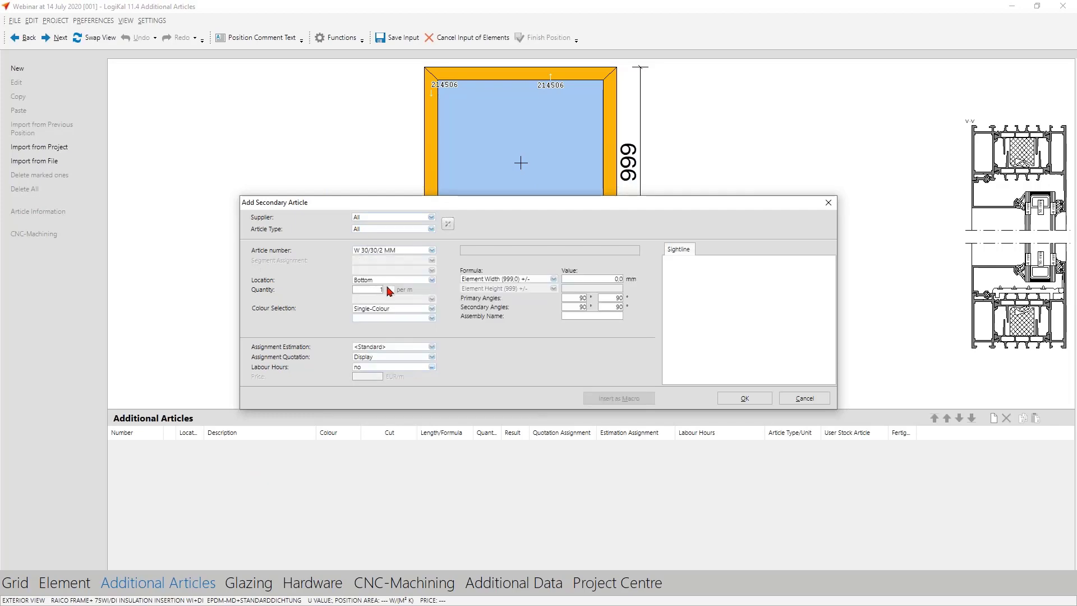
{"action": "left_click", "coordinate": [397, 309]}
{"action": "left_click", "coordinate": [380, 318]}
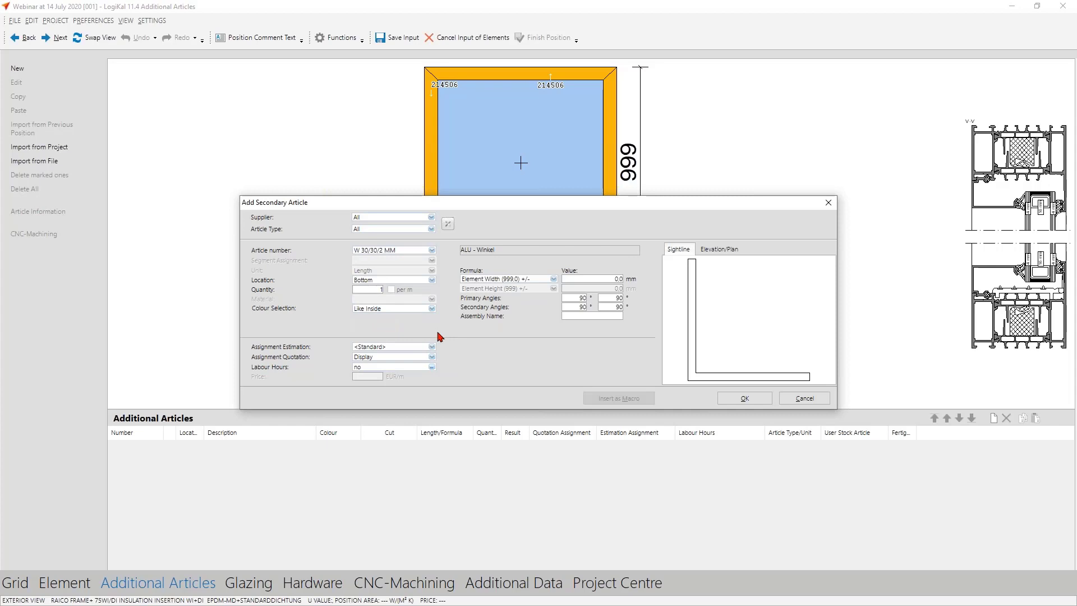
{"action": "key", "text": "F4"}
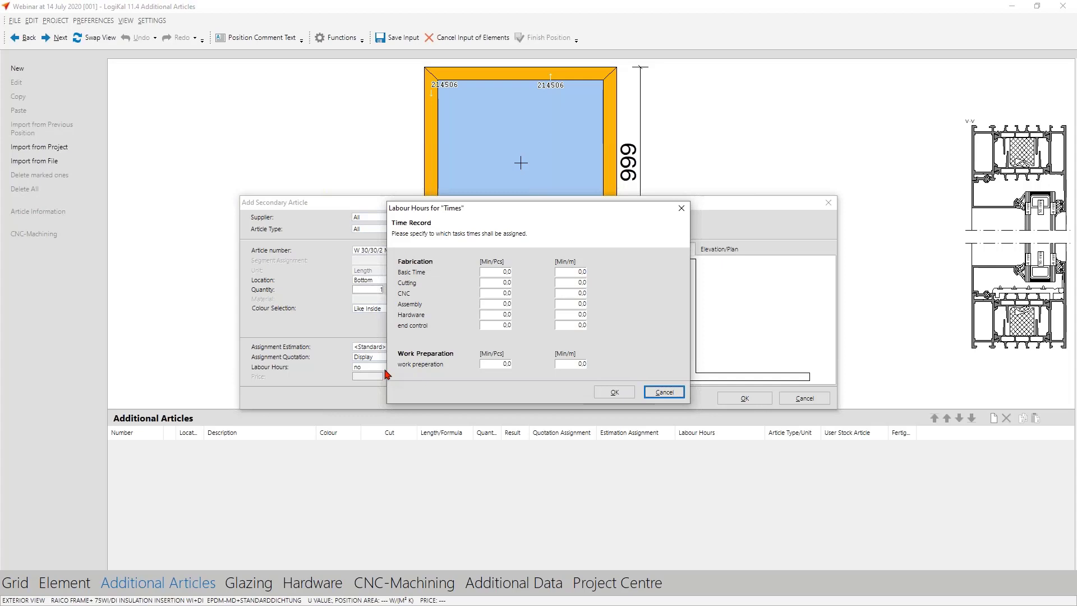
Cancel the article, discard the position input, and select wall connection WA01.
{"action": "left_click", "coordinate": [664, 392]}
{"action": "left_click", "coordinate": [802, 398]}
{"action": "left_click", "coordinate": [469, 37]}
{"action": "left_click", "coordinate": [509, 322]}
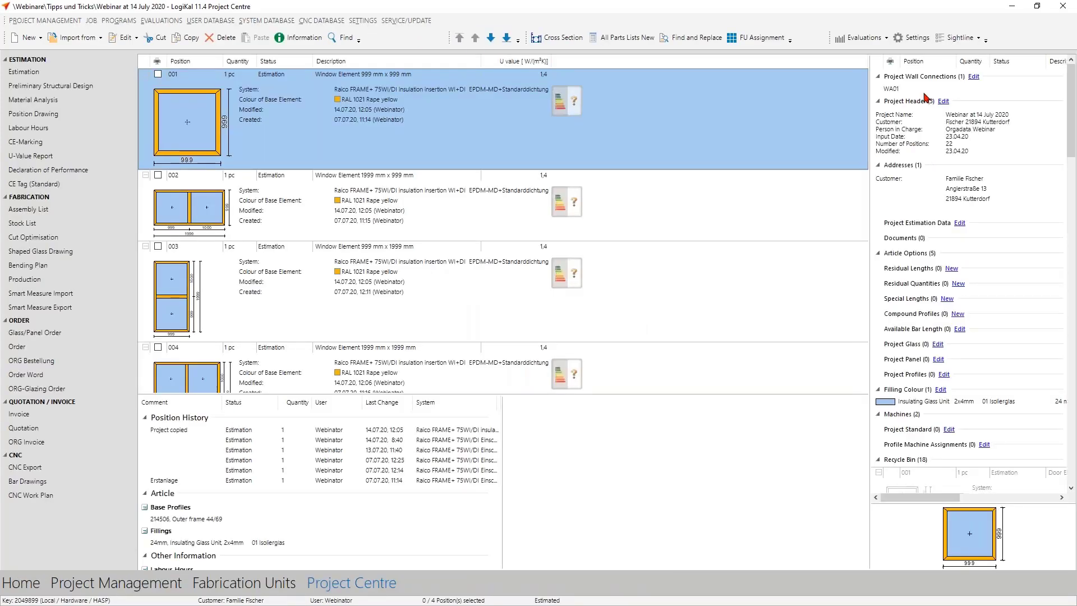
{"action": "left_click", "coordinate": [904, 90]}
Open WA01 in the drawing editor and add a W 30/30/2 MM angle coloured like inside.
{"action": "left_click", "coordinate": [973, 78]}
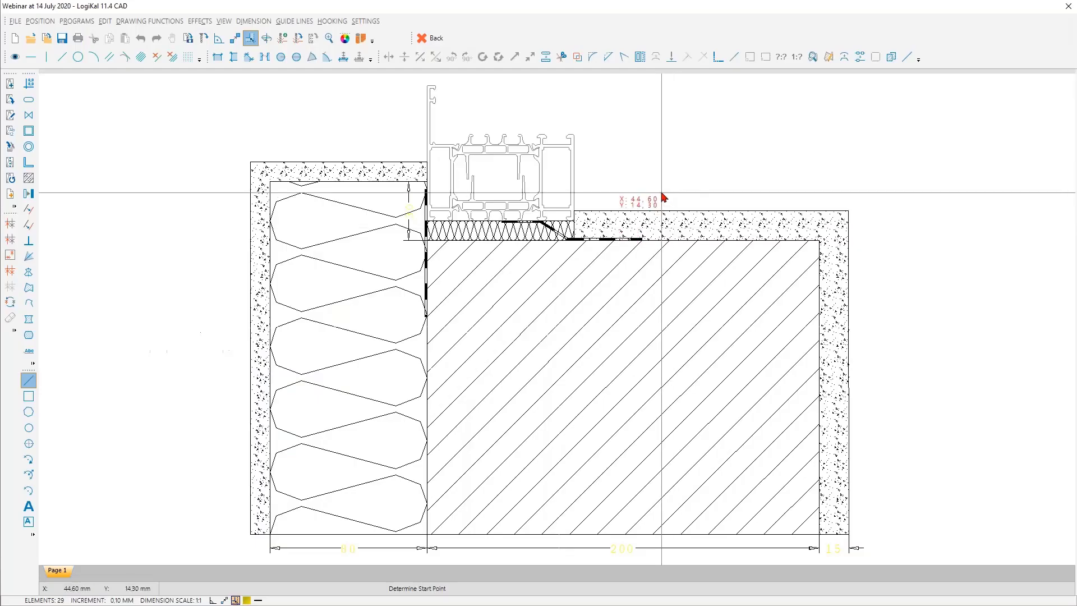
{"action": "right_click", "coordinate": [667, 177]}
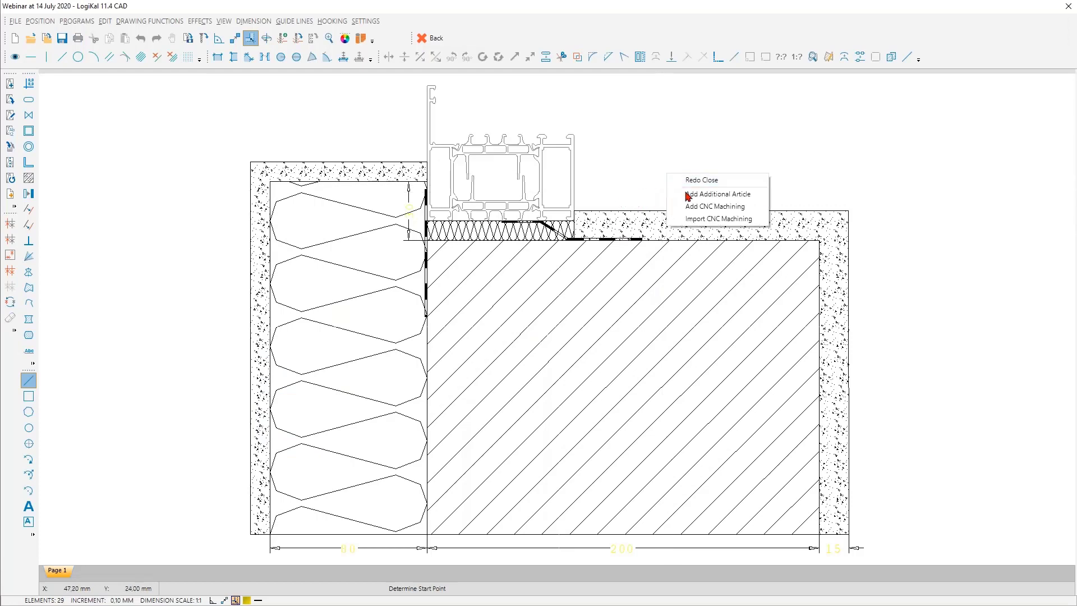
{"action": "left_click", "coordinate": [676, 193]}
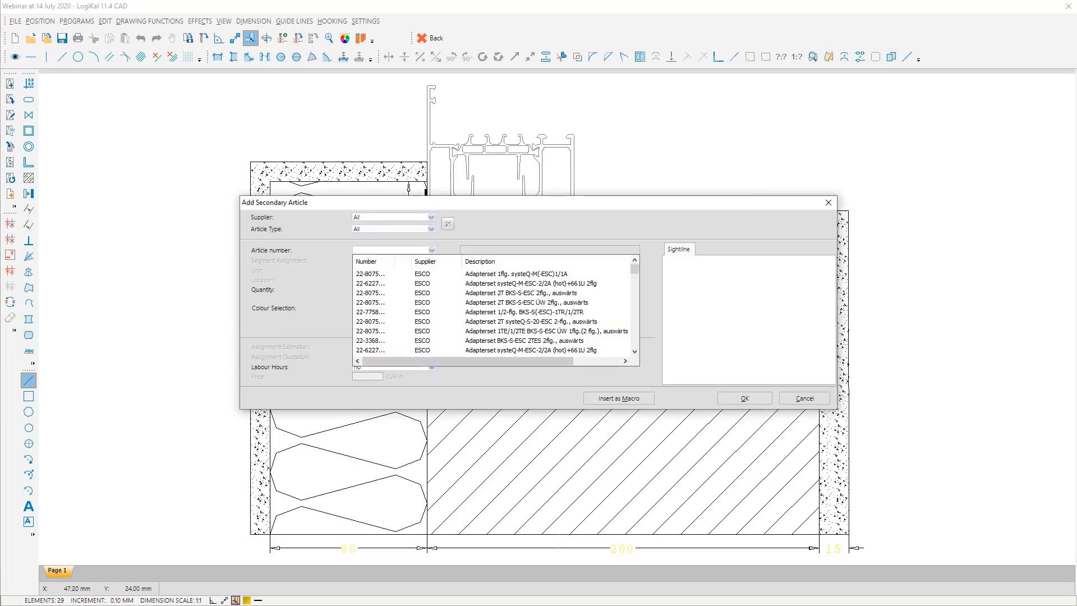
{"action": "type", "text": "w"}
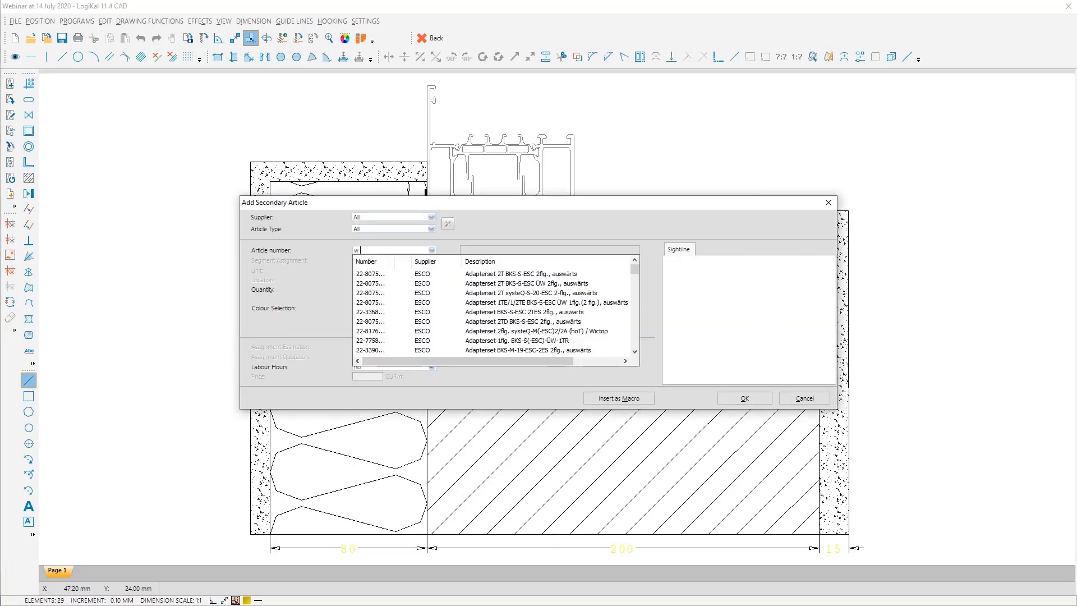
{"action": "type", "text": " 30/30/2"}
{"action": "left_click", "coordinate": [381, 283]}
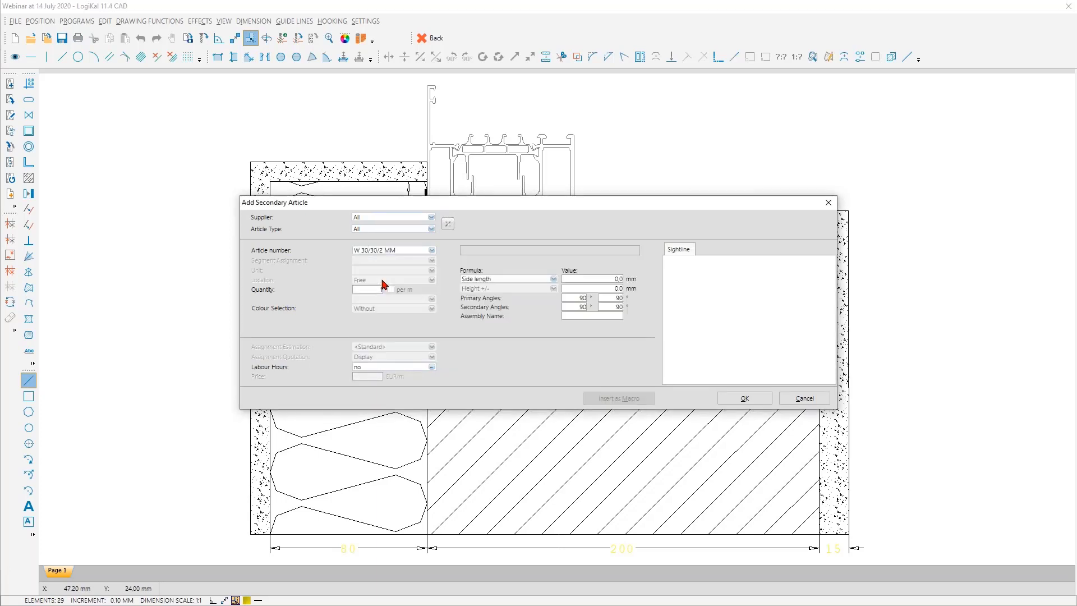
{"action": "left_click", "coordinate": [382, 308]}
{"action": "left_click", "coordinate": [384, 318]}
Give the angle 5 min/m Cutting time, place it at the concrete corner, and go back.
{"action": "left_click", "coordinate": [419, 365]}
{"action": "left_click", "coordinate": [419, 366]}
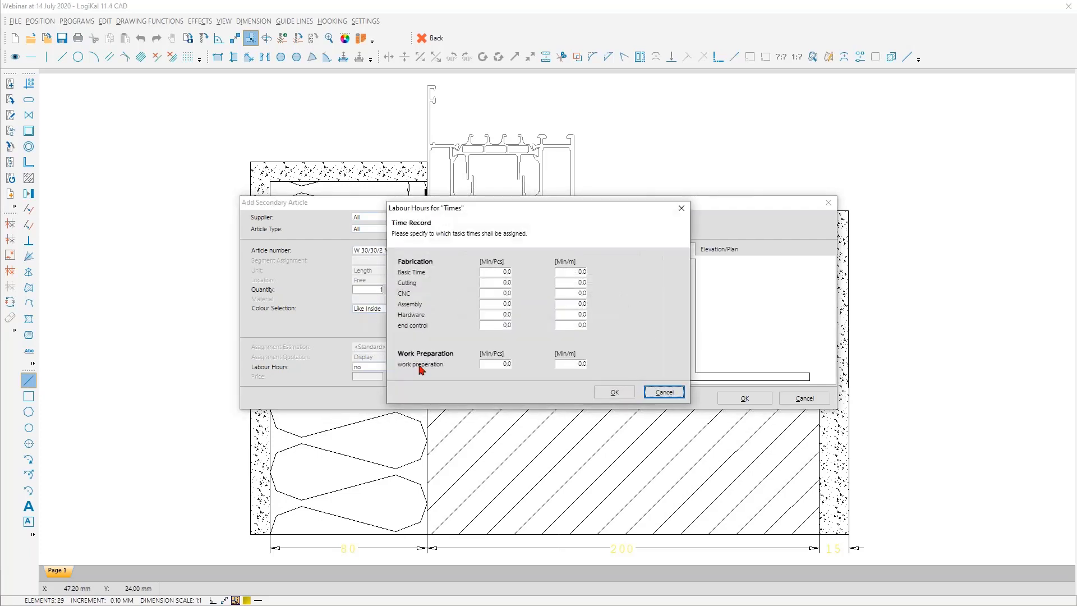
{"action": "double_click", "coordinate": [575, 282]}
{"action": "type", "text": "5"}
{"action": "left_click", "coordinate": [615, 392]}
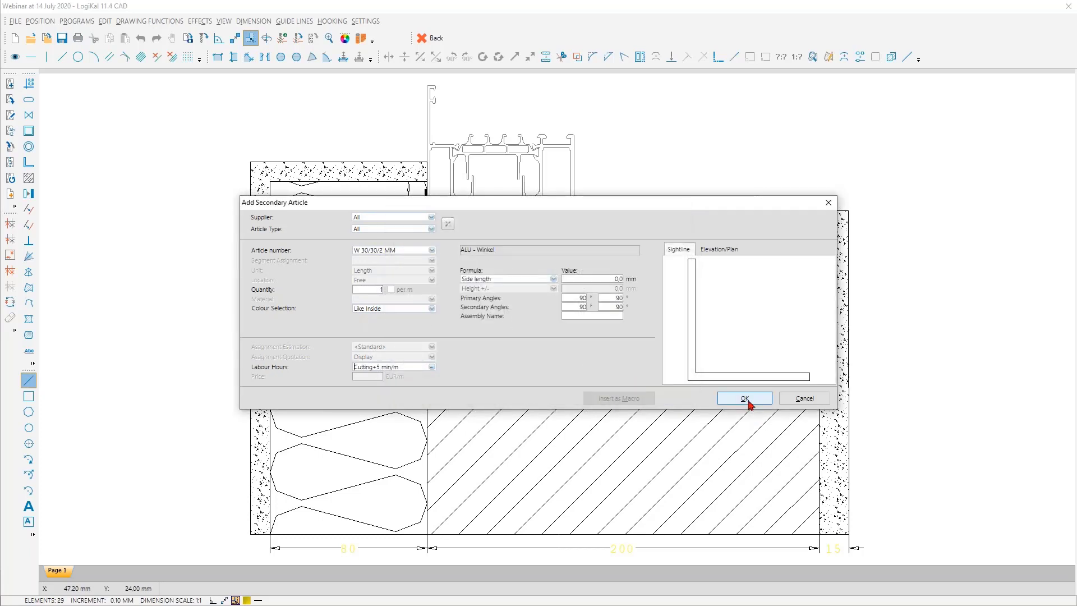
{"action": "left_click", "coordinate": [748, 398]}
{"action": "scroll", "coordinate": [587, 210], "scroll_direction": "up", "scroll_amount": 3}
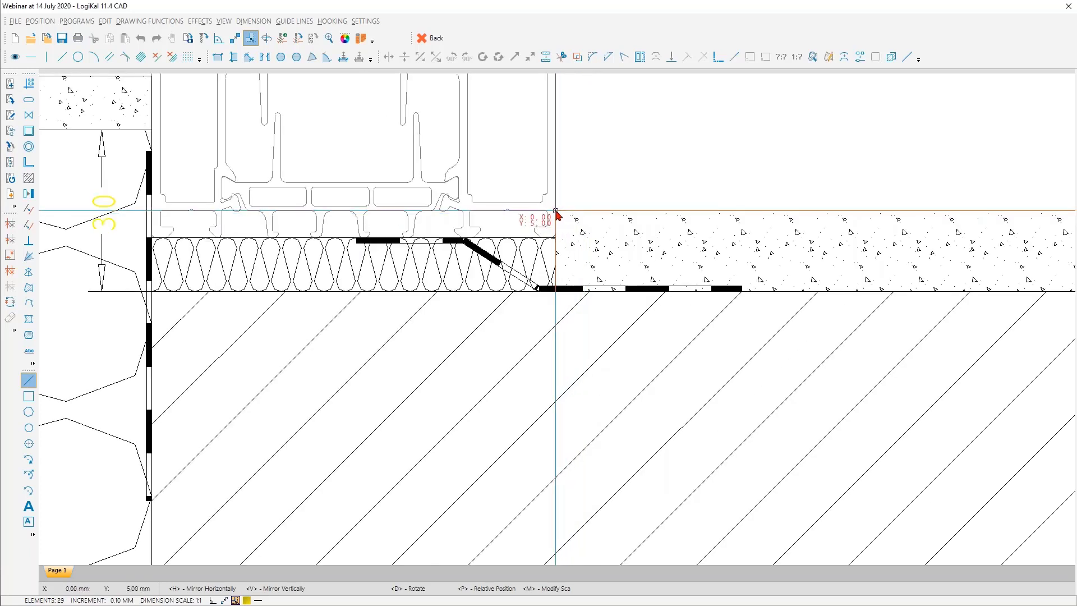
{"action": "left_click", "coordinate": [574, 210]}
{"action": "left_click", "coordinate": [436, 39]}
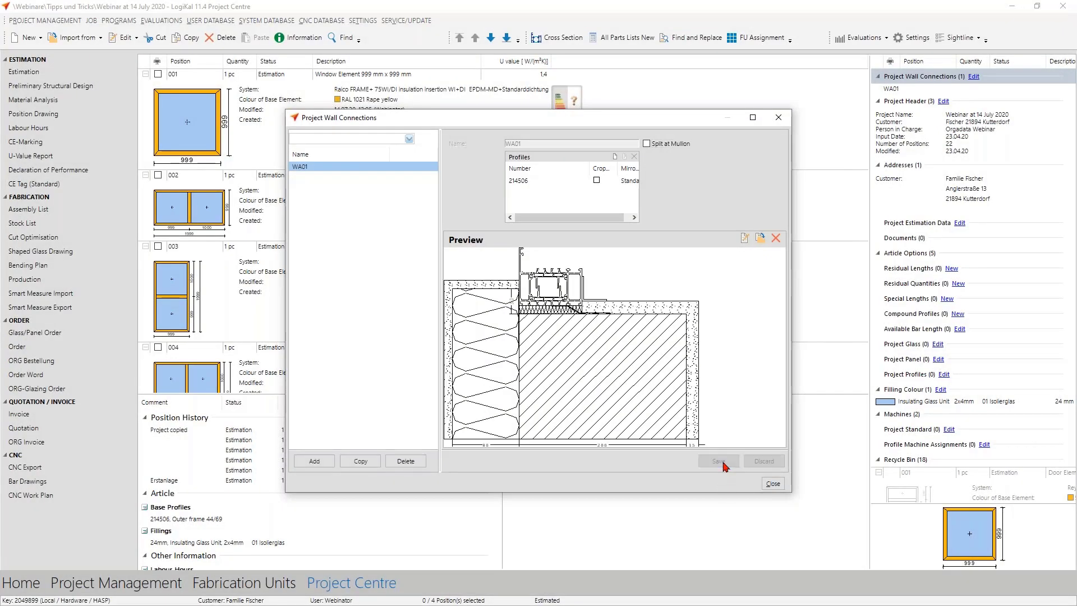
Apply WA01 to all four sides of position 001 and view its Additional Data (0.33 h cutting).
{"action": "left_click", "coordinate": [773, 483]}
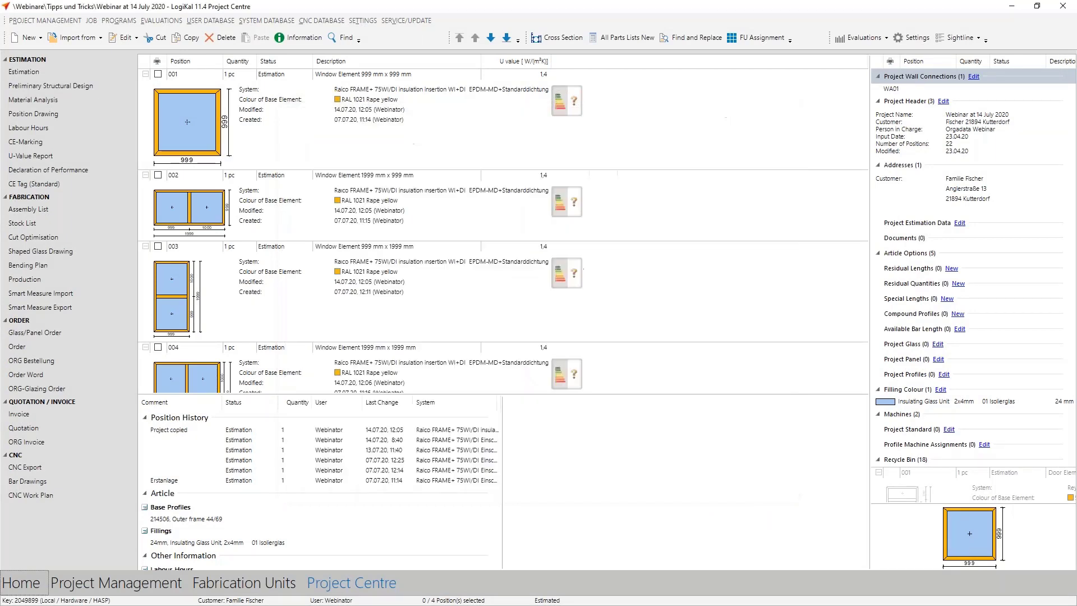
{"action": "left_click", "coordinate": [291, 182]}
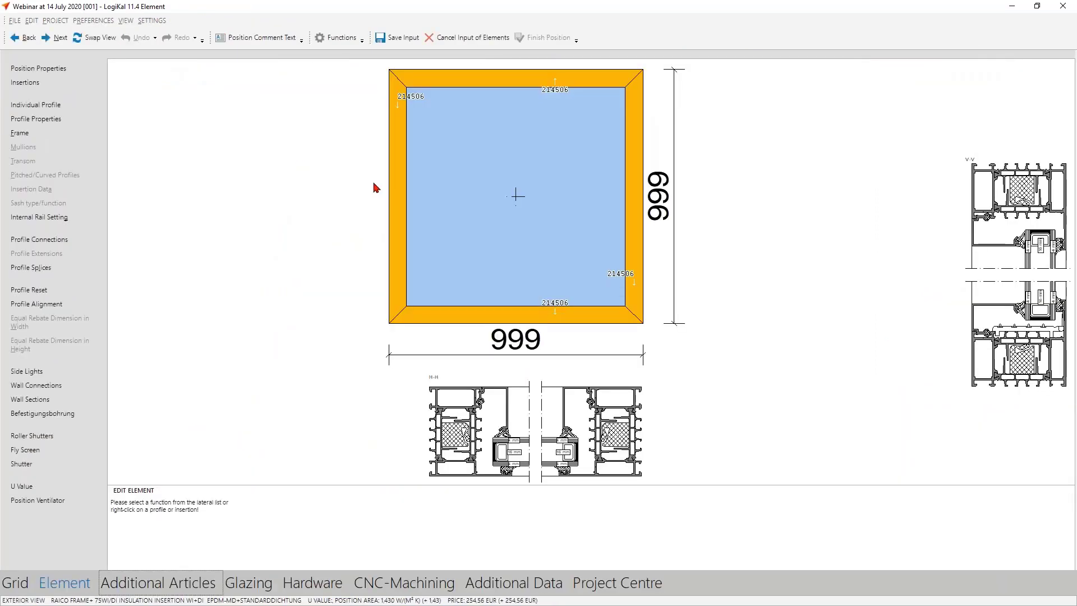
{"action": "left_click", "coordinate": [93, 386]}
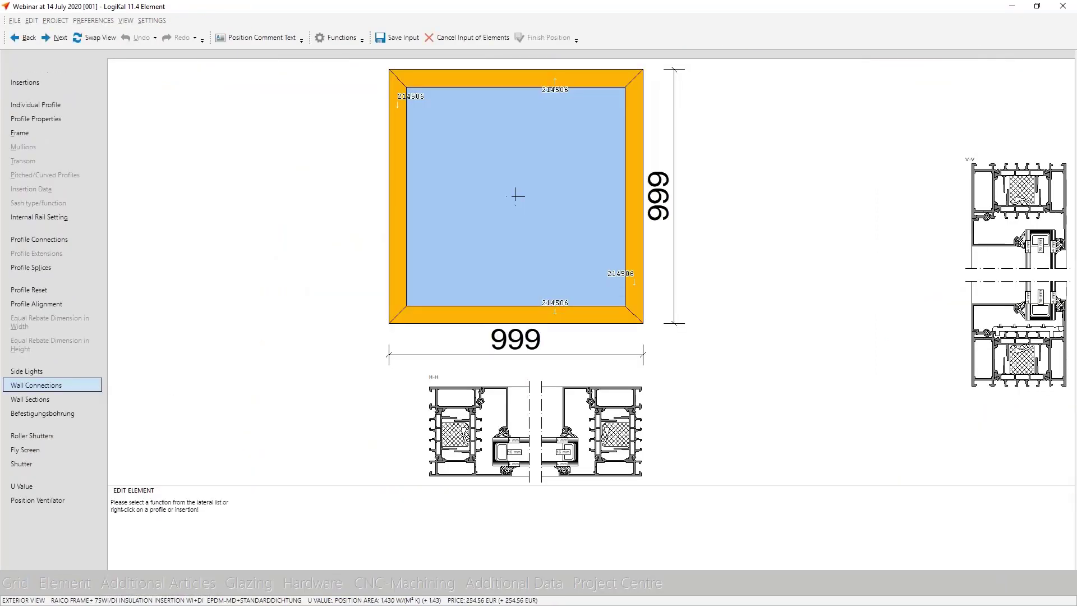
{"action": "left_click", "coordinate": [382, 309]}
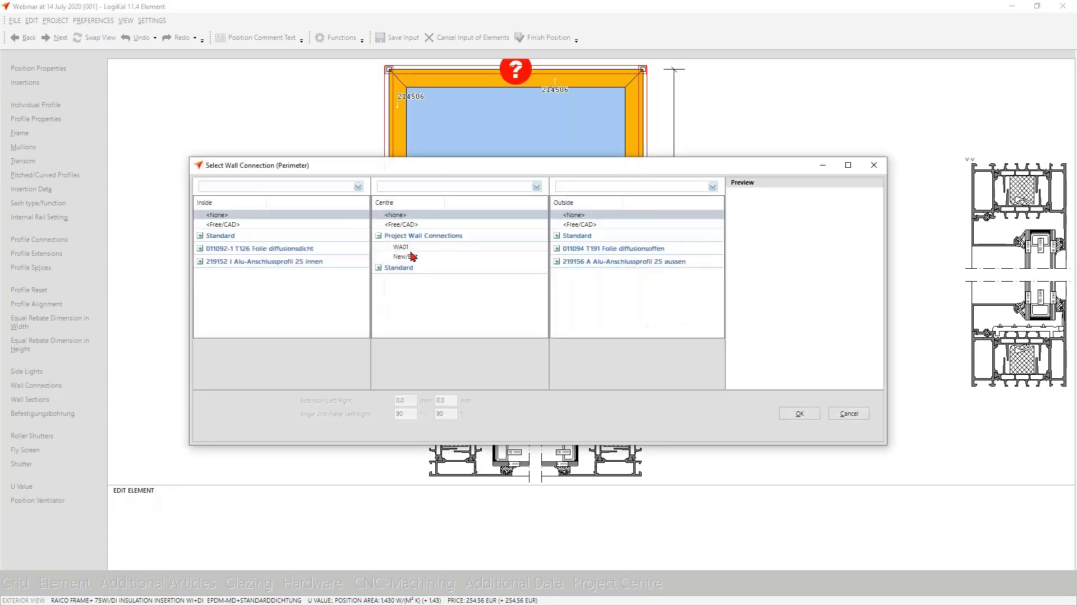
{"action": "left_click", "coordinate": [412, 248]}
{"action": "left_click", "coordinate": [807, 414]}
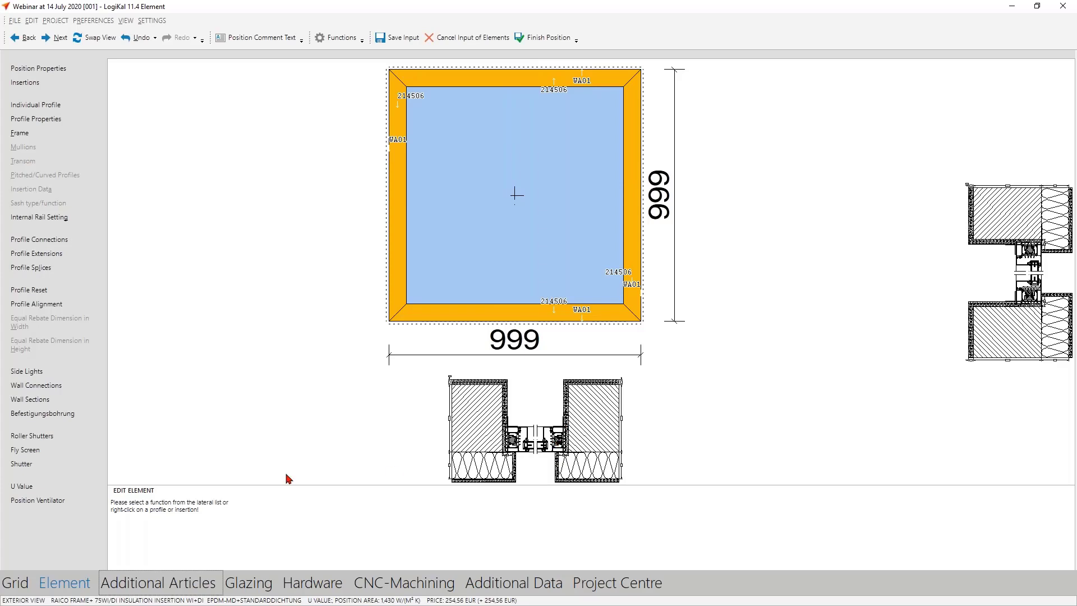
{"action": "left_click", "coordinate": [497, 584]}
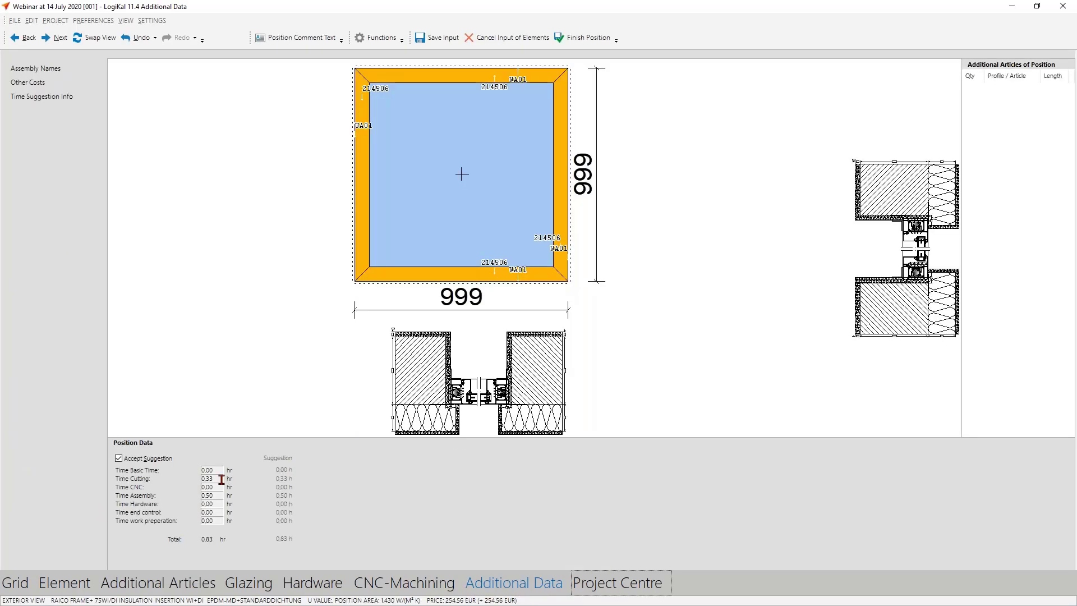
Show the 20 min cutting / 29.9 min assembly breakdown, then advance to the Contact us! slide.
{"action": "left_click", "coordinate": [68, 101]}
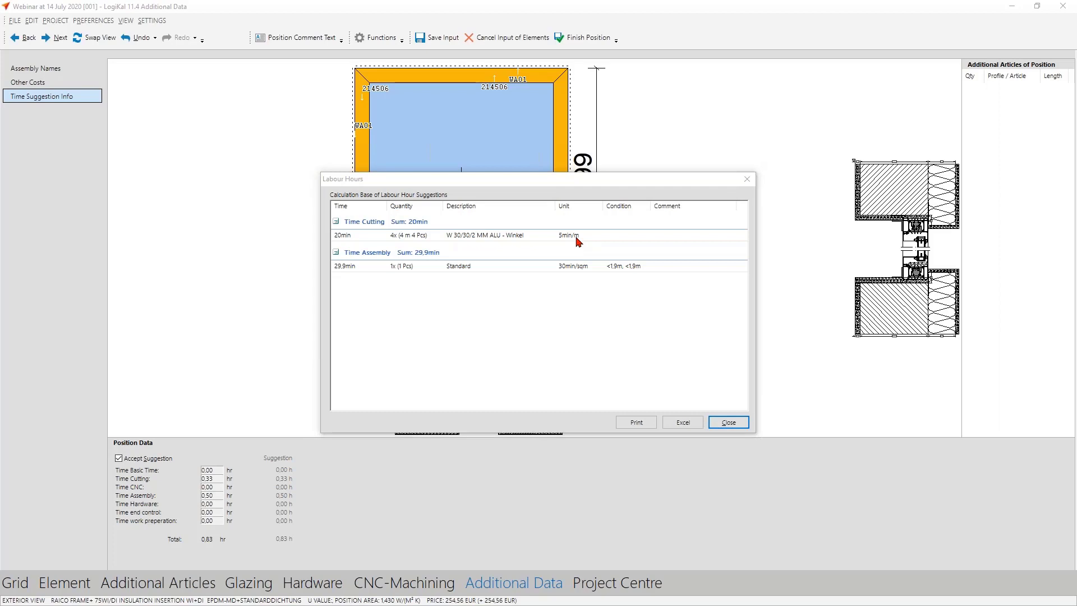
{"action": "key", "text": "alt+Tab"}
{"action": "key", "text": "Right"}
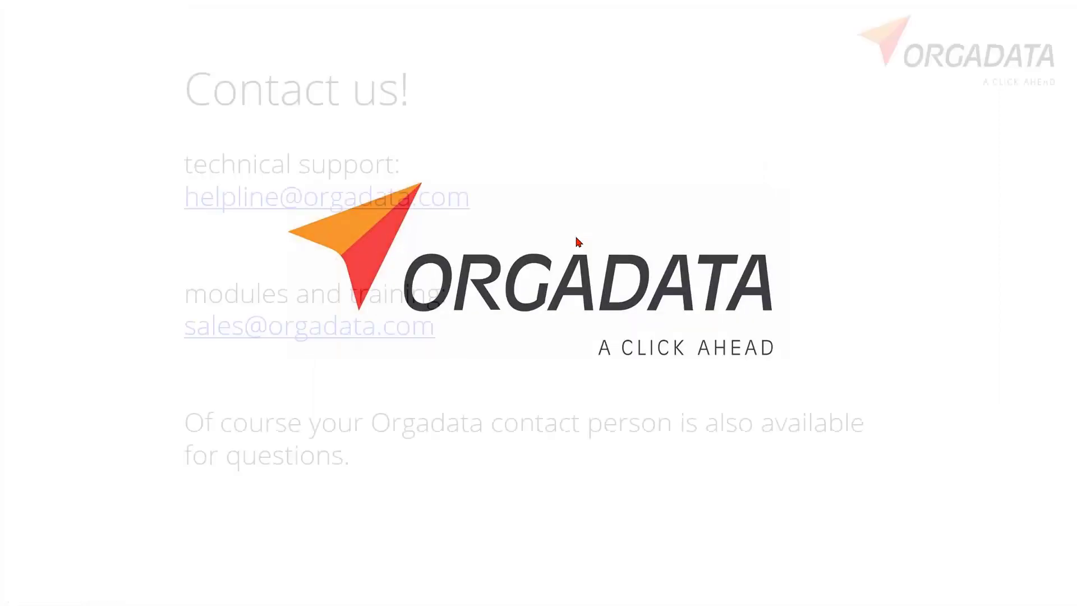